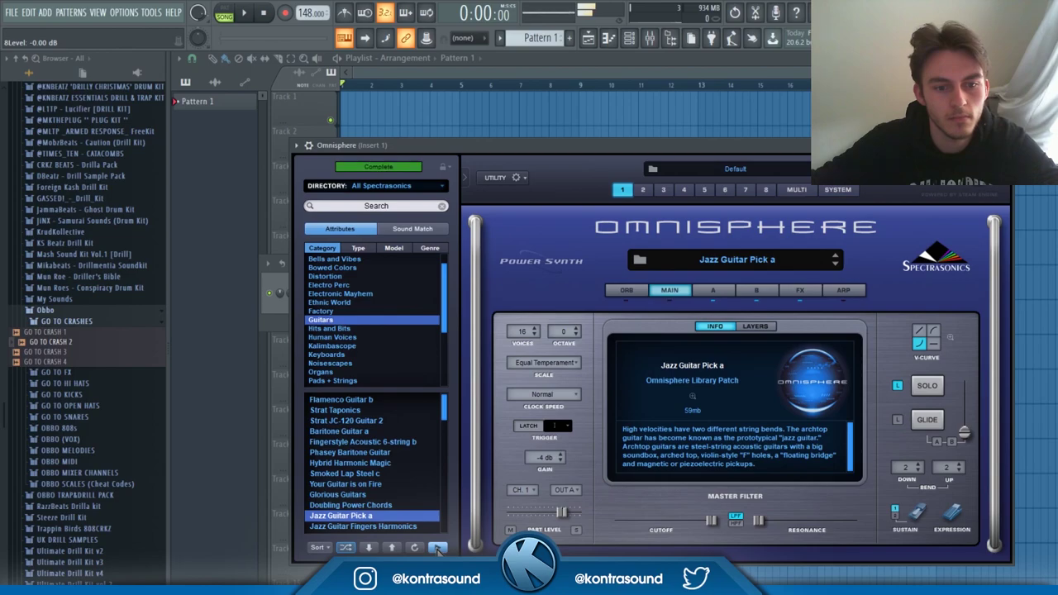
Step through the guitar patches in the Omnisphere browser until Smoked Lap Steel b is loaded.
left_click(438, 549)
left_click(438, 548)
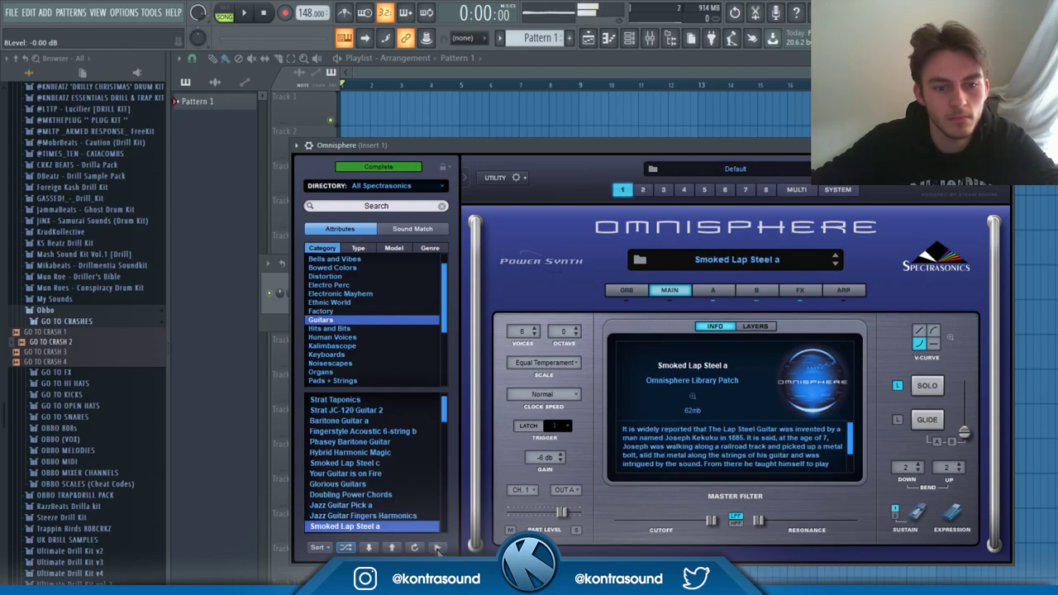
left_click(438, 548)
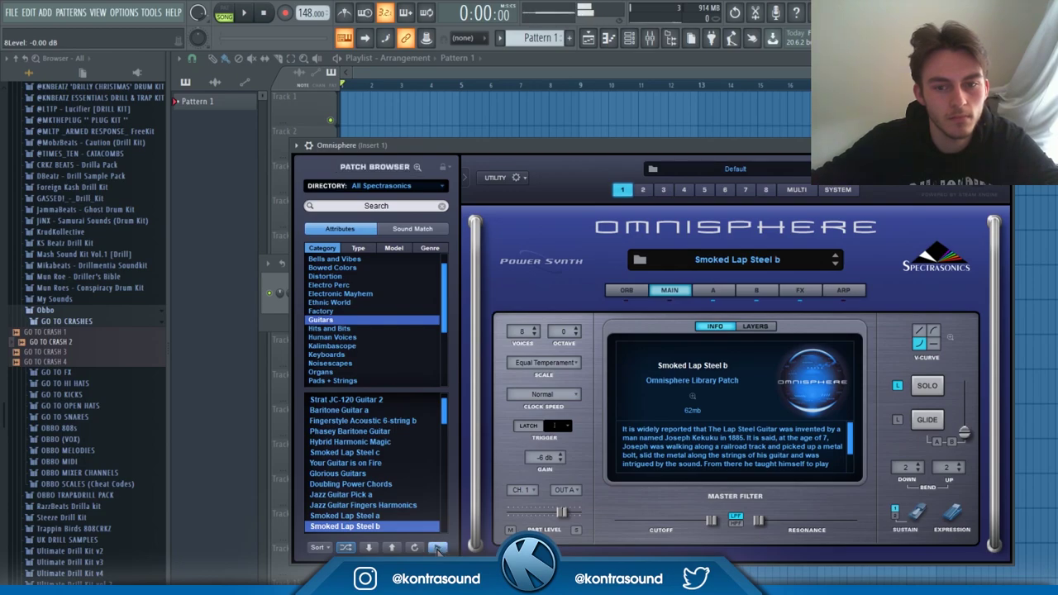
Play back the opening melody notes in the piano roll and clear the note selection.
key("space")
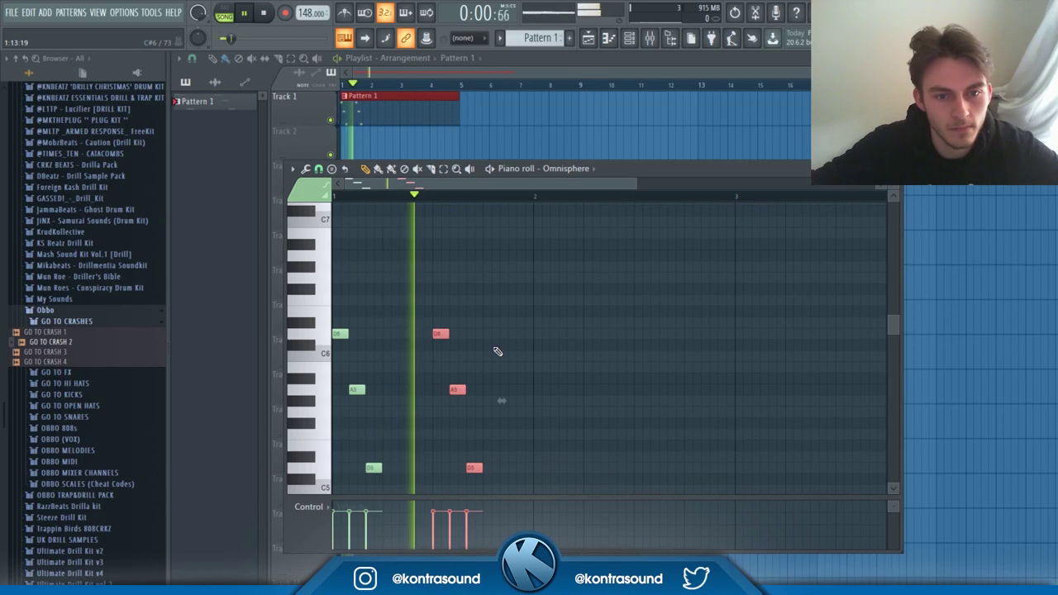
key("space")
key("space")
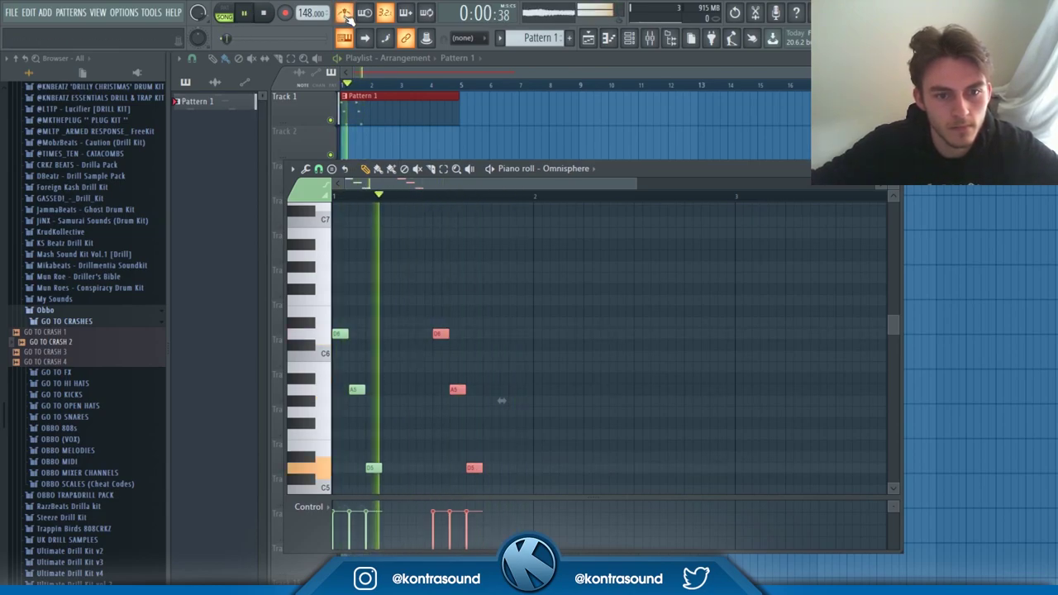
key("space")
left_click(573, 245)
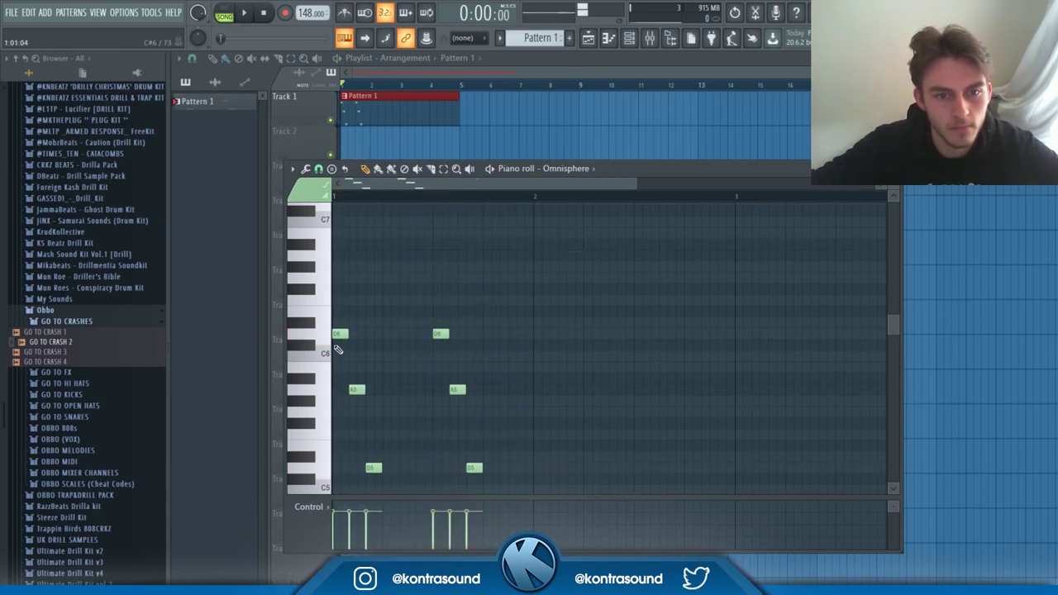
Transpose all melody notes up three semitones and audition them.
key("ctrl+a")
key("shift+Up")
key("shift+Up")
key("shift+Up")
key("space")
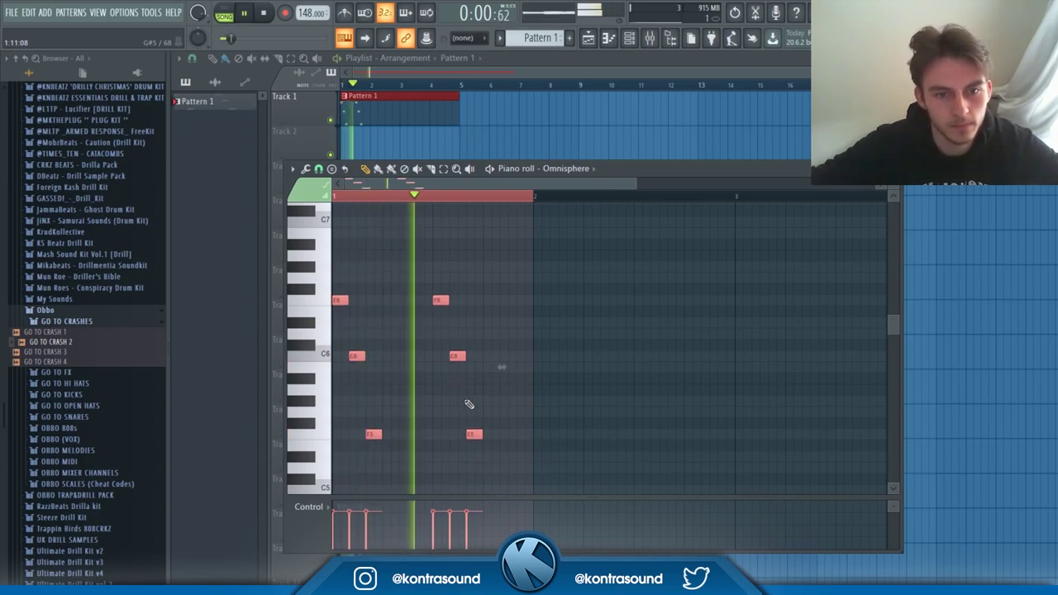
key("space")
Deselect the notes, rework the first three into C6, F6 and G#5, and play the bar back.
key("ctrl+d")
key("space")
key("space")
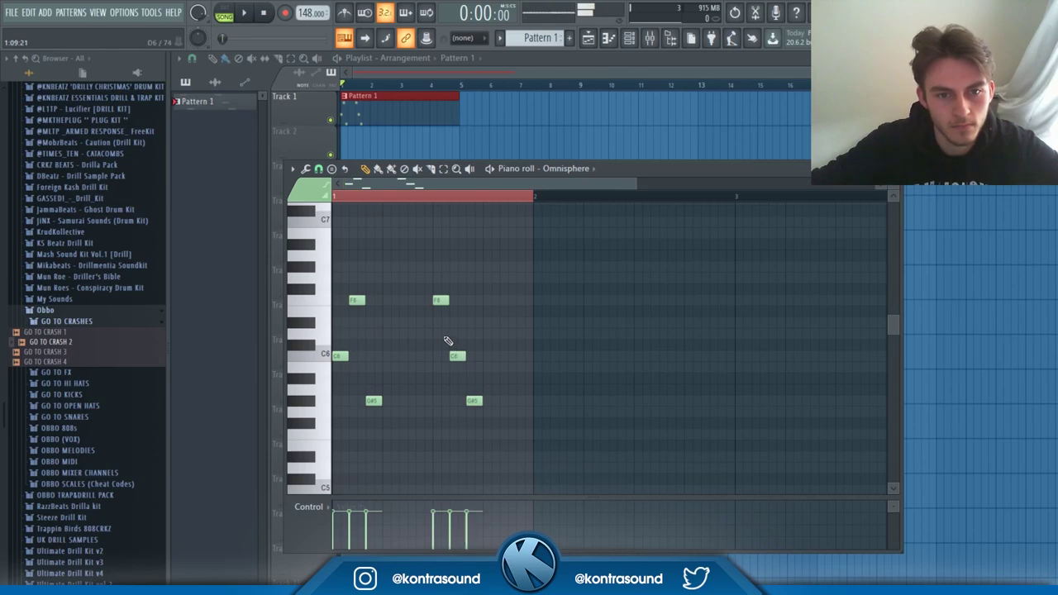
key("space")
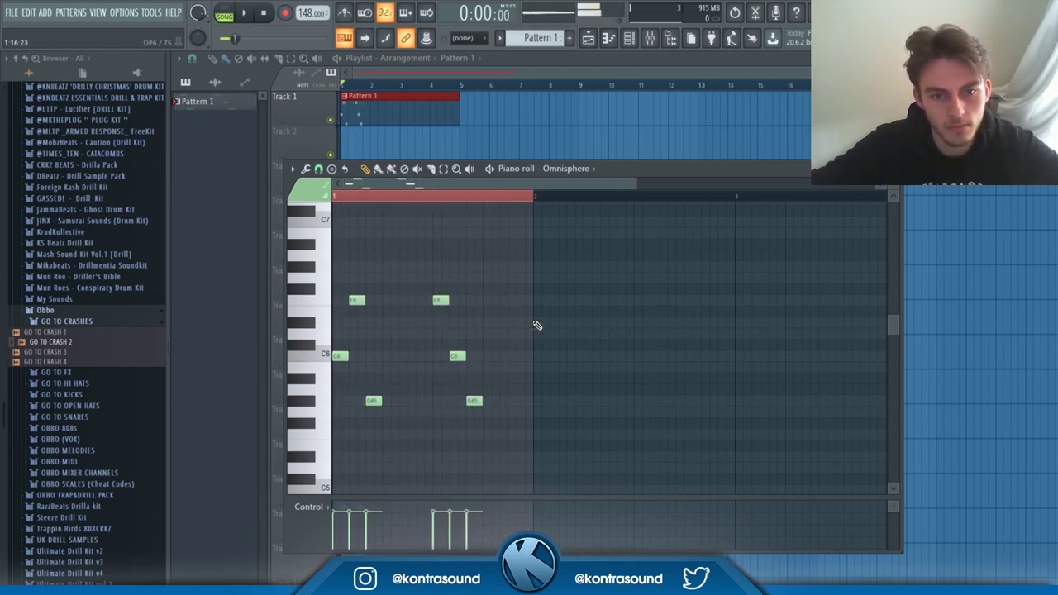
key("space")
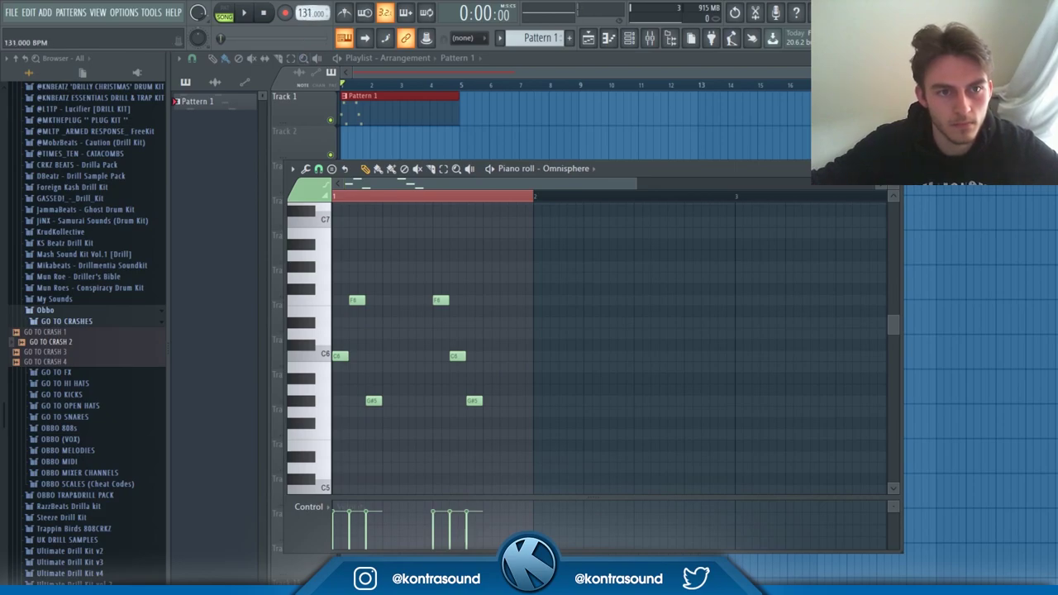
Set the project tempo to 136 BPM while auditioning the melody.
key("space")
key("space")
key("space")
scroll(308, 13, "up", 20)
key("space")
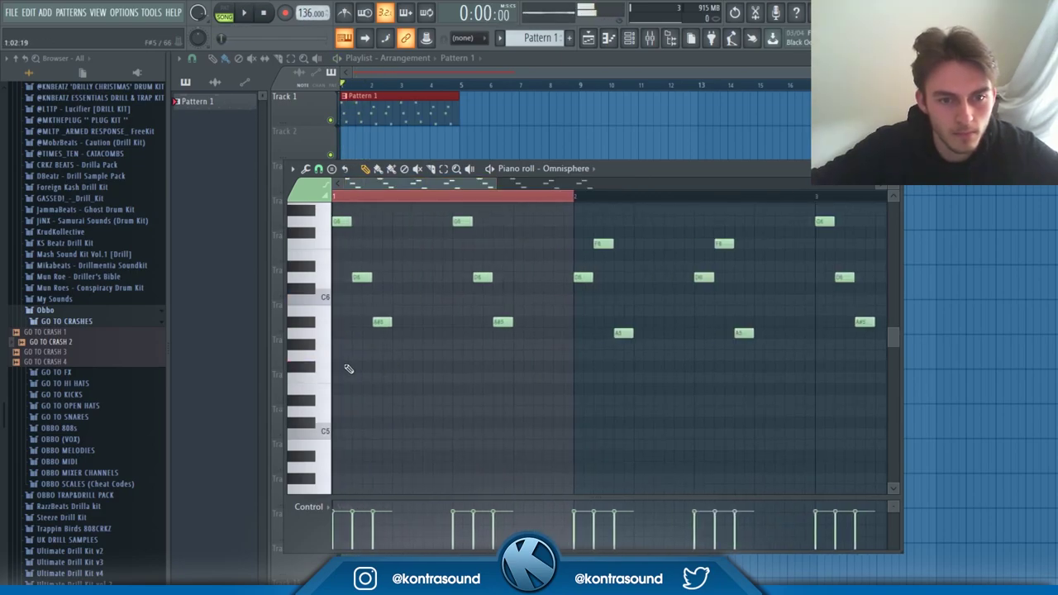
Play the start of the melody repeatedly to judge the gap after the first three notes.
key("space")
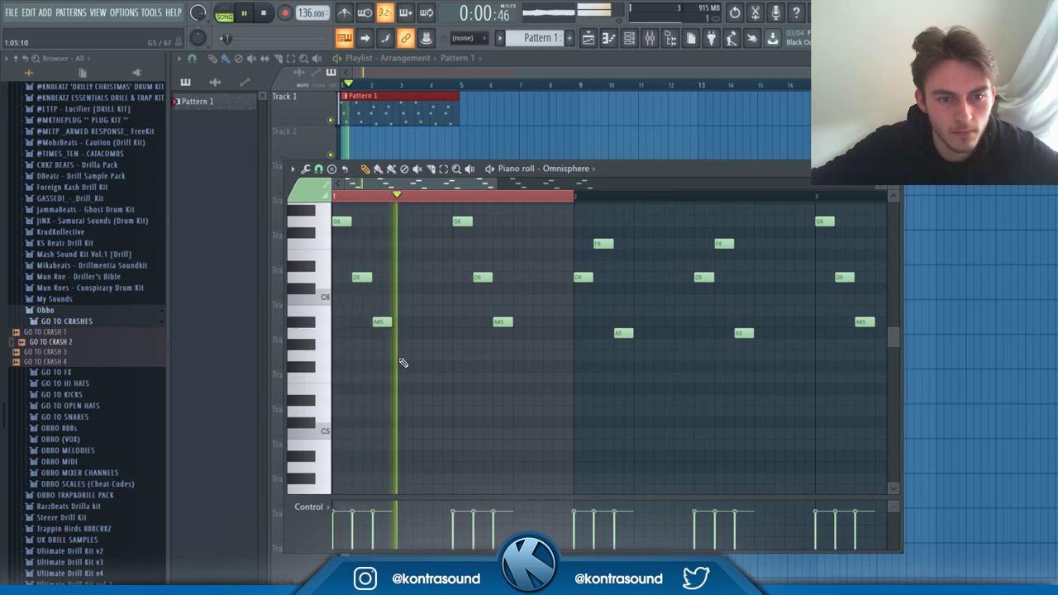
key("space")
key("space")
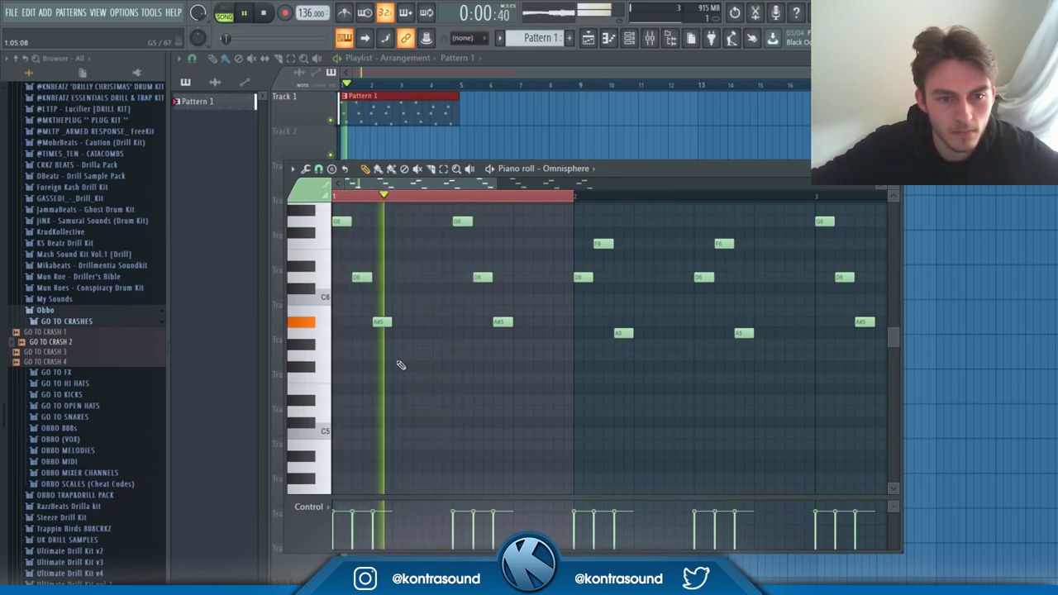
key("space")
key("space")
key("space")
key("space")
key("space")
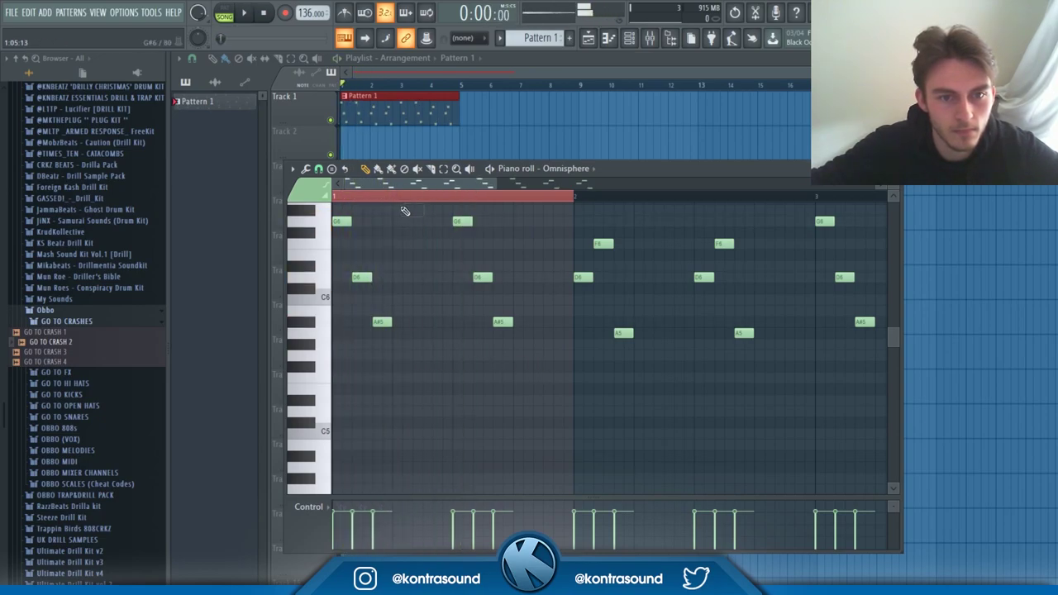
Add an A6 note after the first three melody notes and lengthen it to four steps.
scroll(399, 207, "up", 1)
key("space")
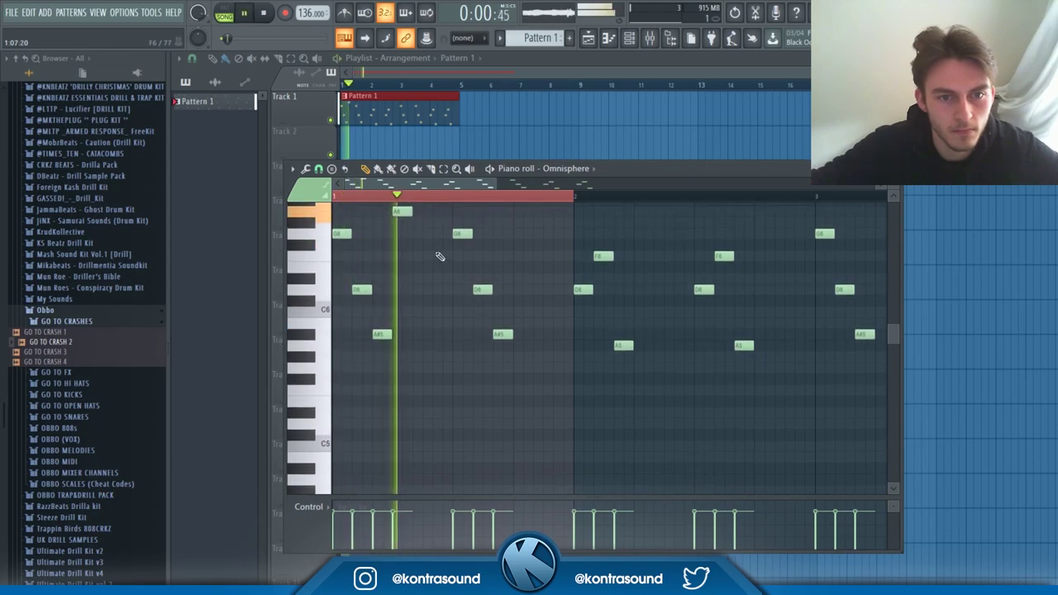
key("space")
key("space")
key("space")
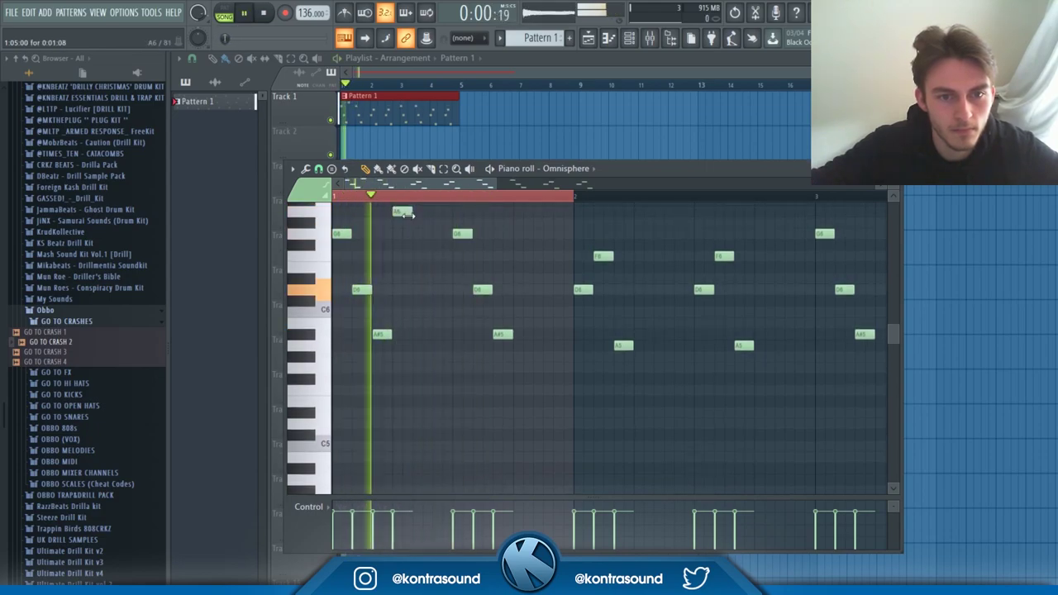
left_click_drag(407, 213, 452, 213)
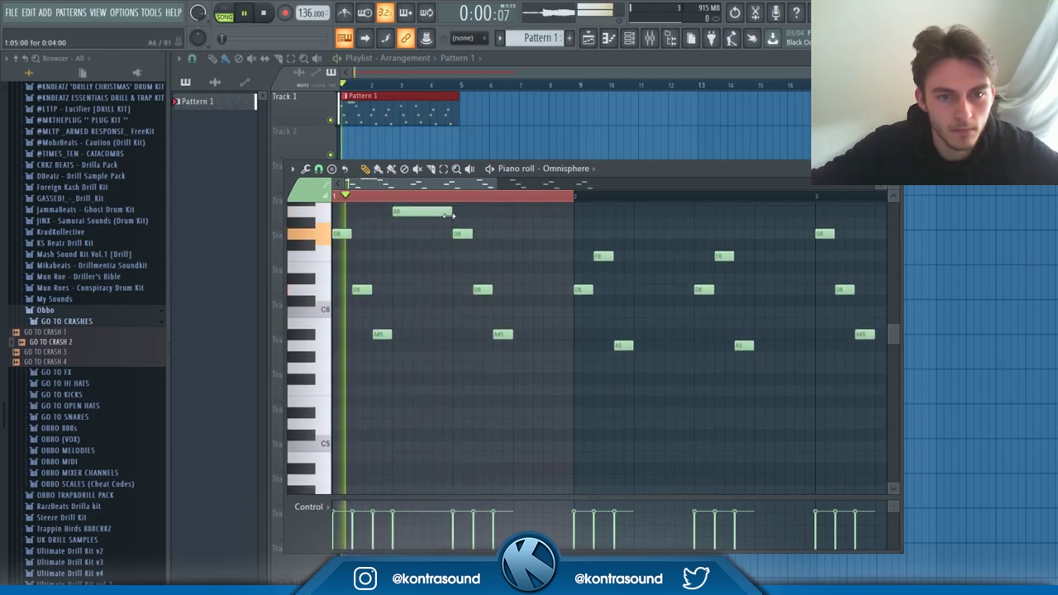
Add a second four-step note at the end of bar 1, pitching the first long note to A#6 and the second to A6.
scroll(446, 248, "up", 3)
left_click(521, 235)
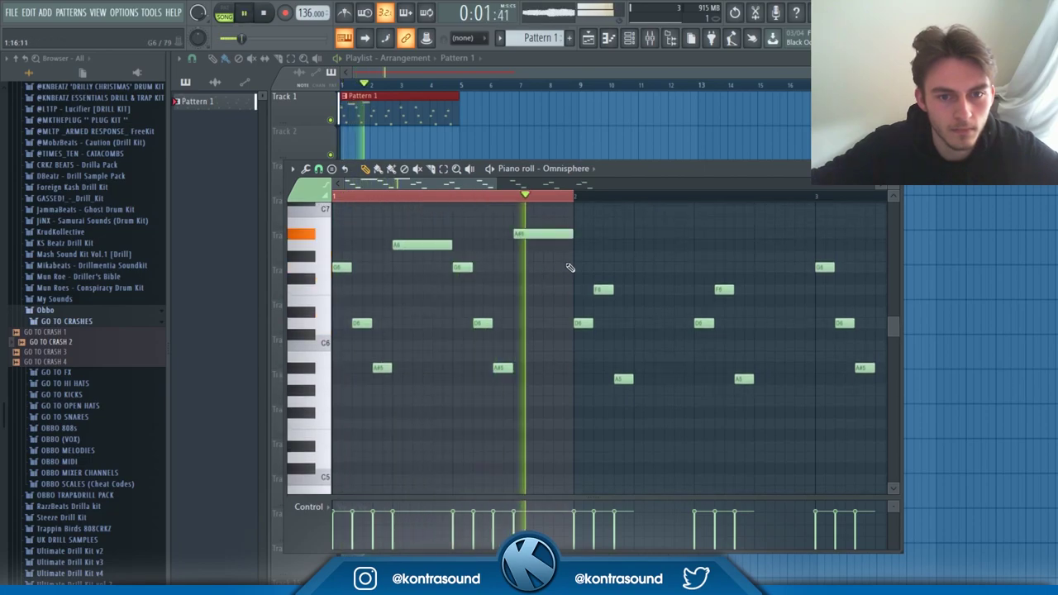
key("space")
left_click_drag(411, 250, 402, 240)
key("space")
left_click(521, 247)
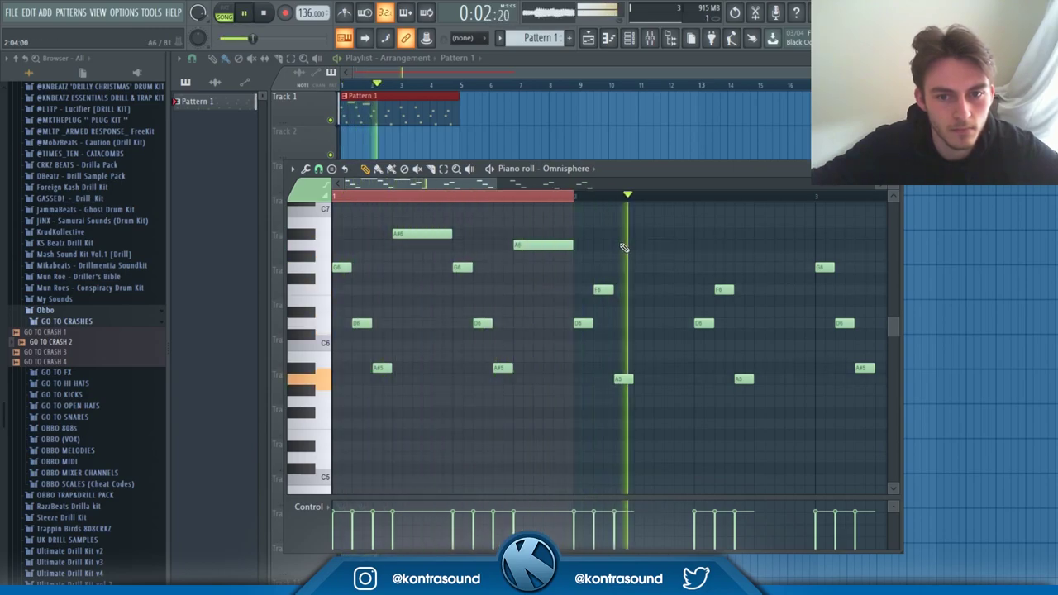
left_click(658, 272)
key("space")
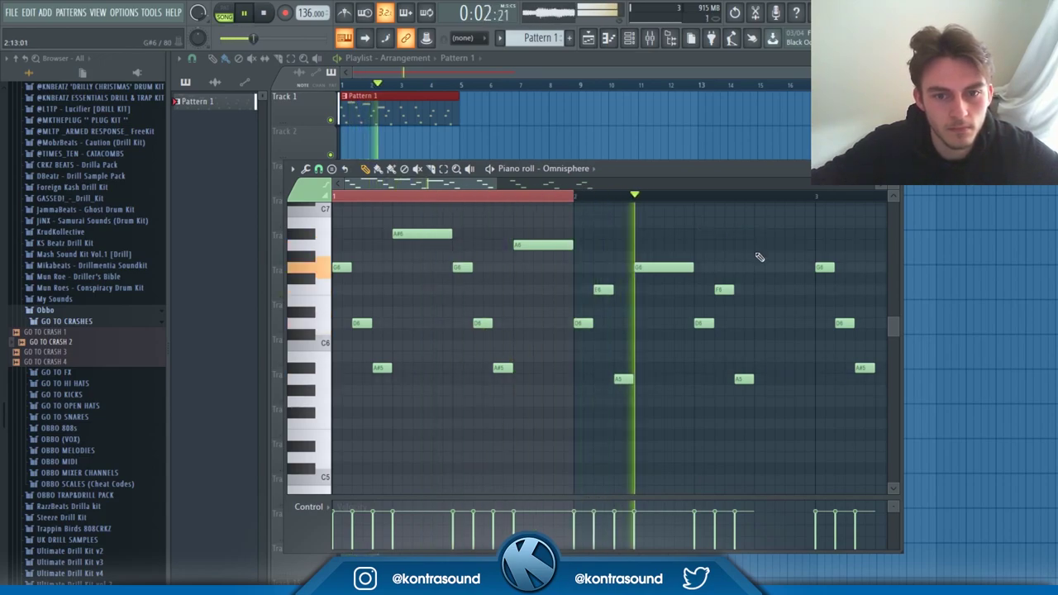
right_click(661, 269)
Place a long G6 note at the start of bar 2 and extend it.
scroll(660, 276, "down", 1)
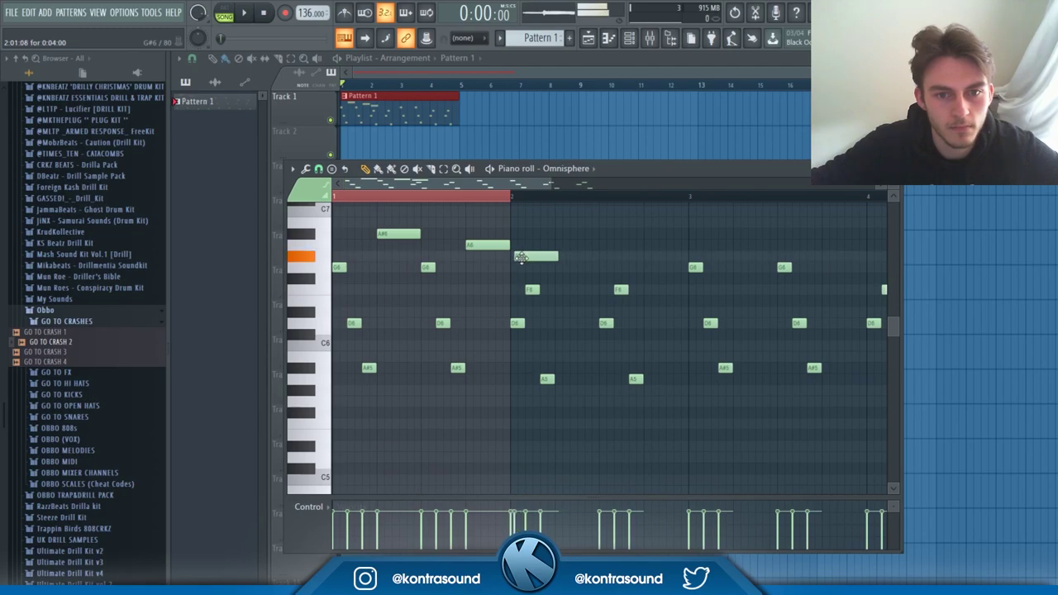
key("space")
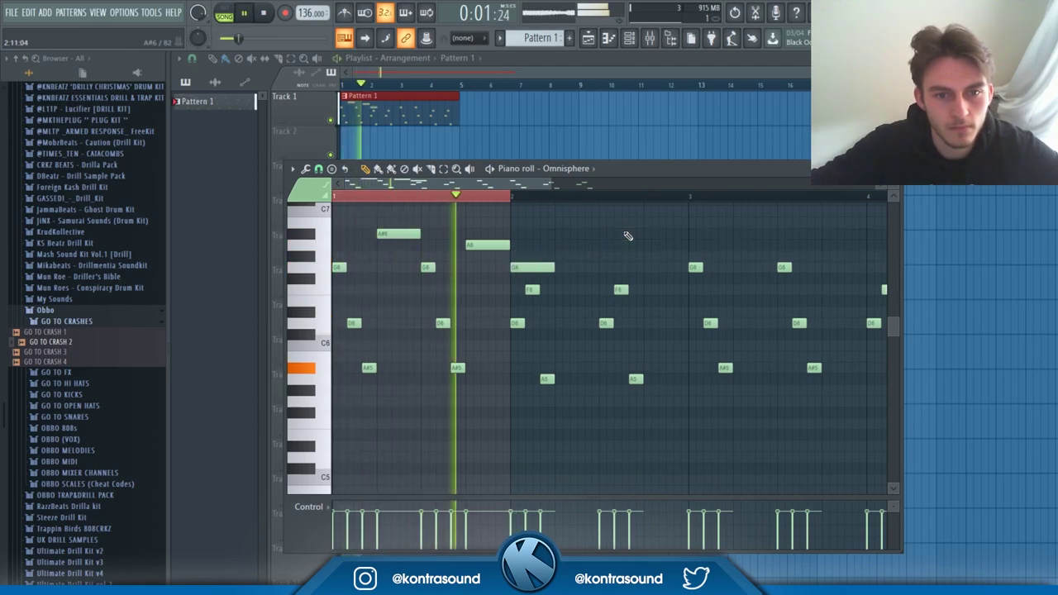
left_click_drag(547, 268, 598, 269)
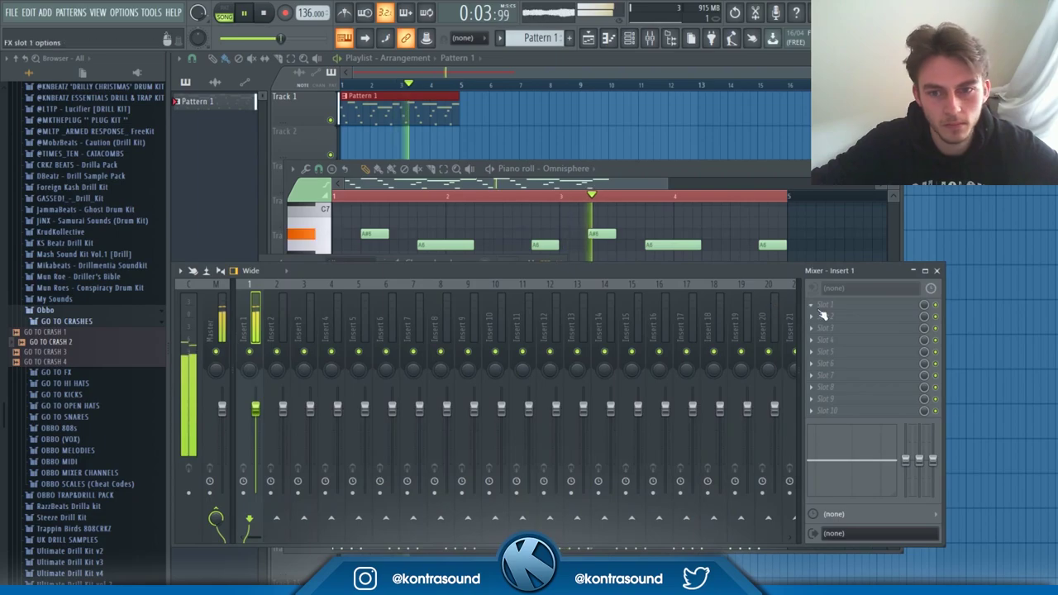
Load HalfTime in the first effect slot of mixer Insert 1, with instant fades and a 1/2 loop length.
left_click(813, 305)
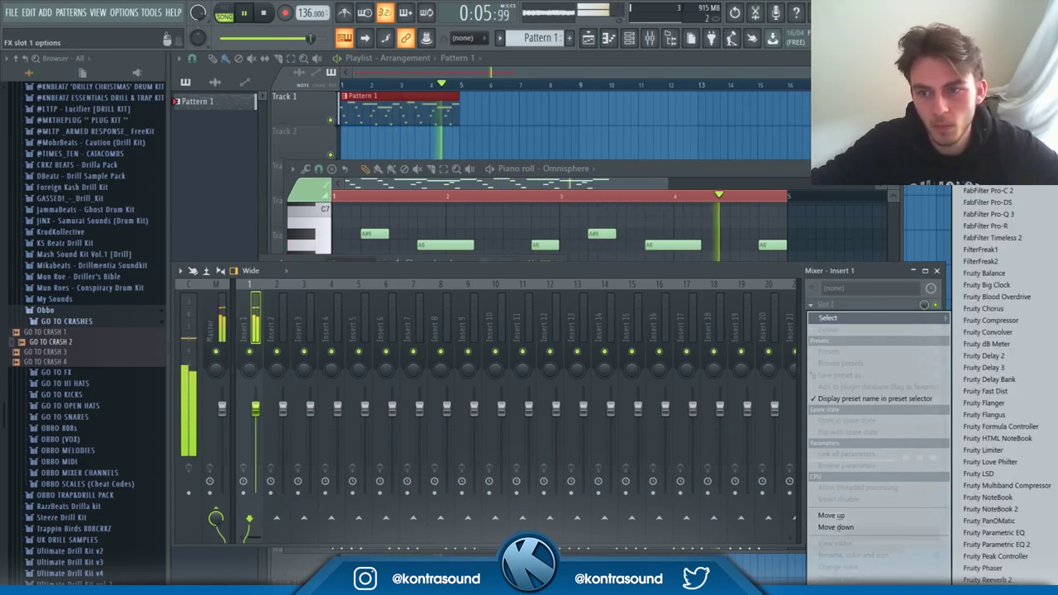
left_click(1000, 579)
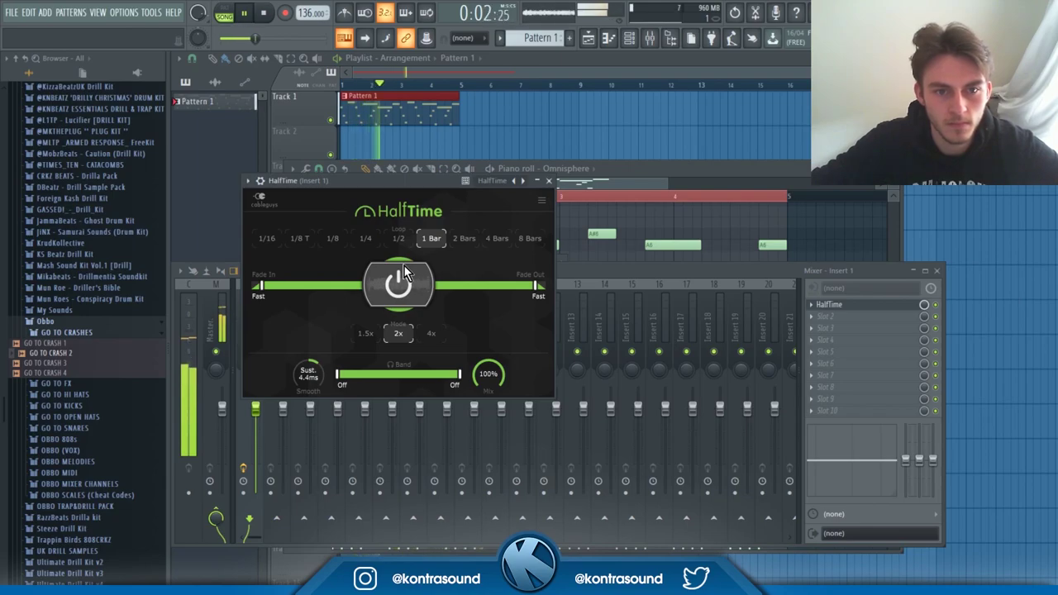
left_click(465, 238)
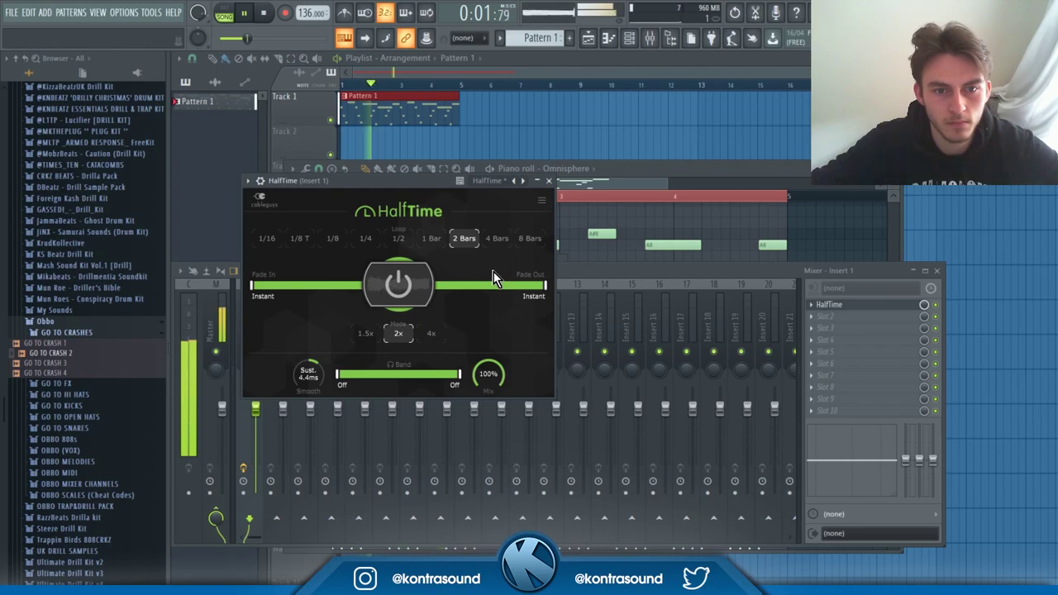
left_click(399, 239)
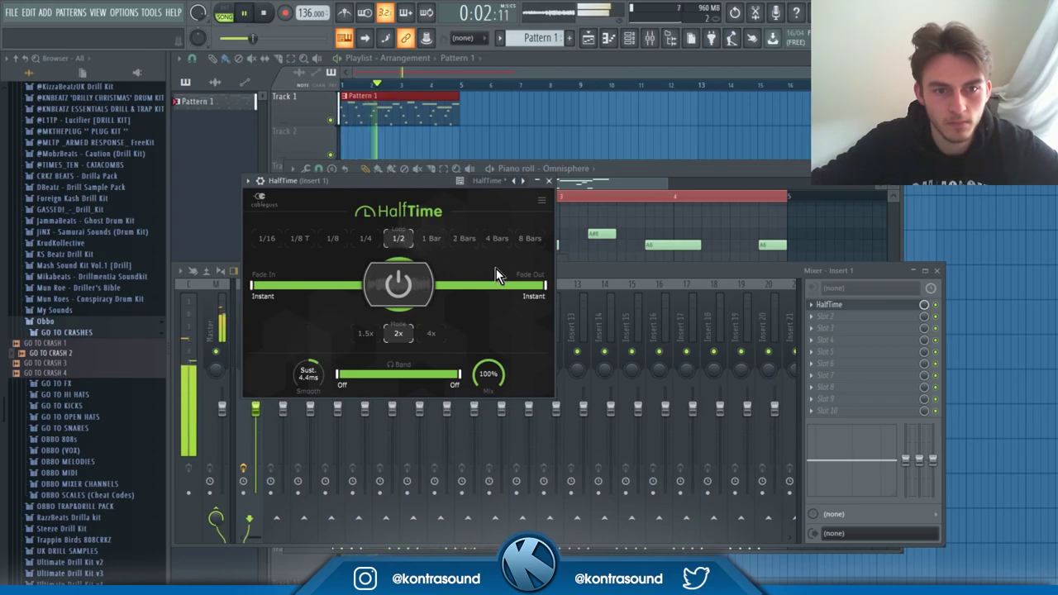
Return to the Omnisphere piano roll and raise the entire melody by one octave.
left_click(675, 171)
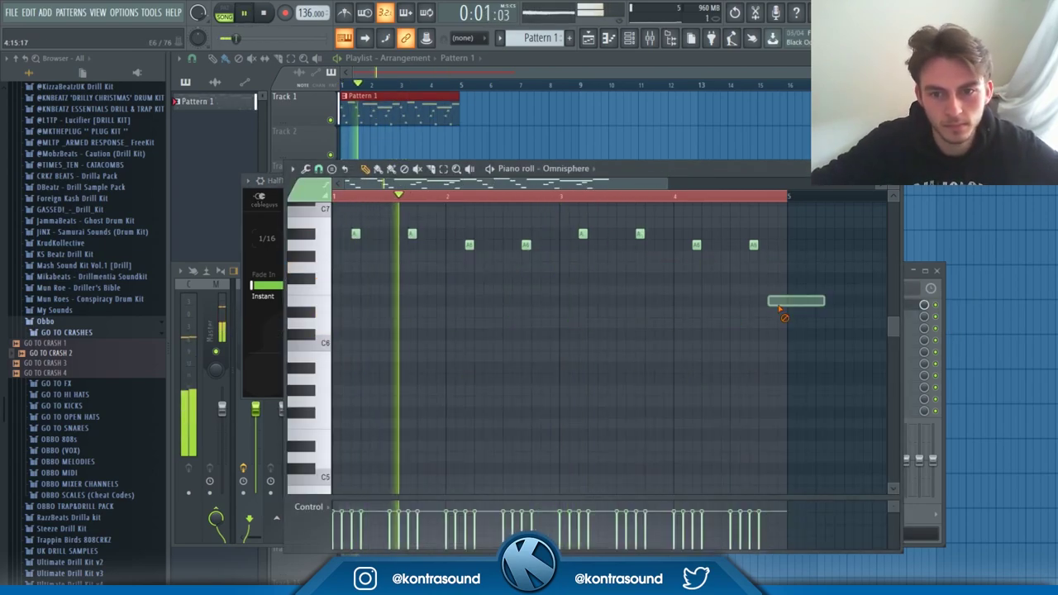
scroll(768, 314, "up", 2)
scroll(806, 330, "up", 2)
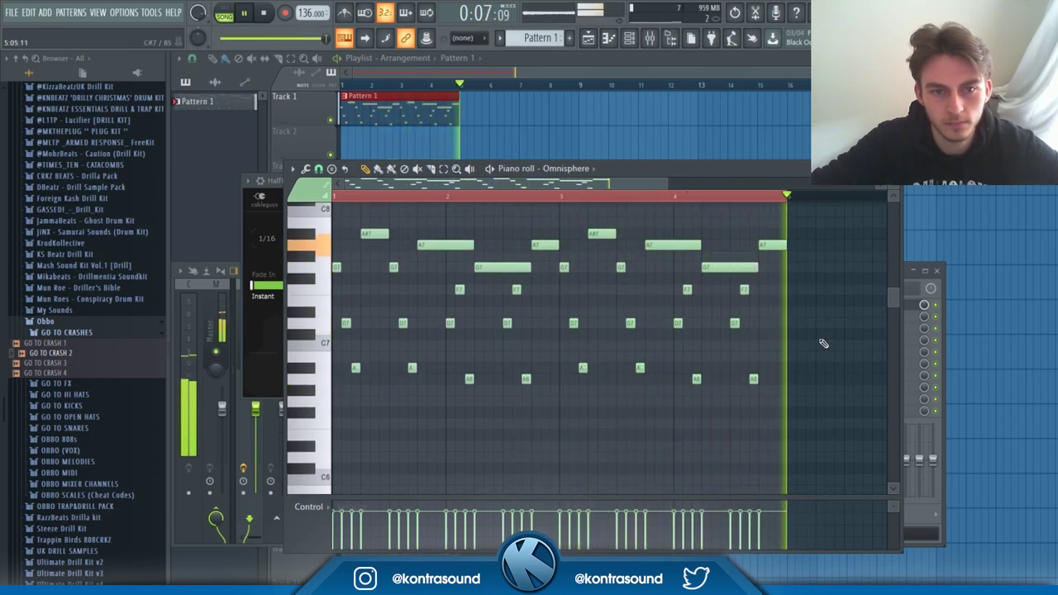
Move the piano roll aside to uncover HalfTime and set its loop length to 1/4.
left_click(904, 276)
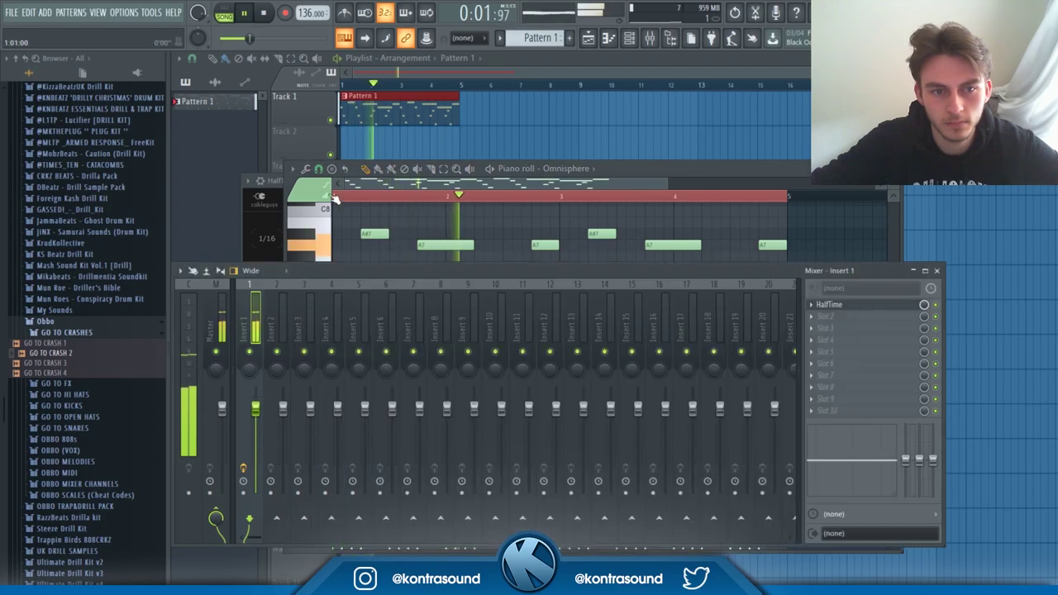
left_click_drag(624, 171, 700, 351)
left_click(364, 242)
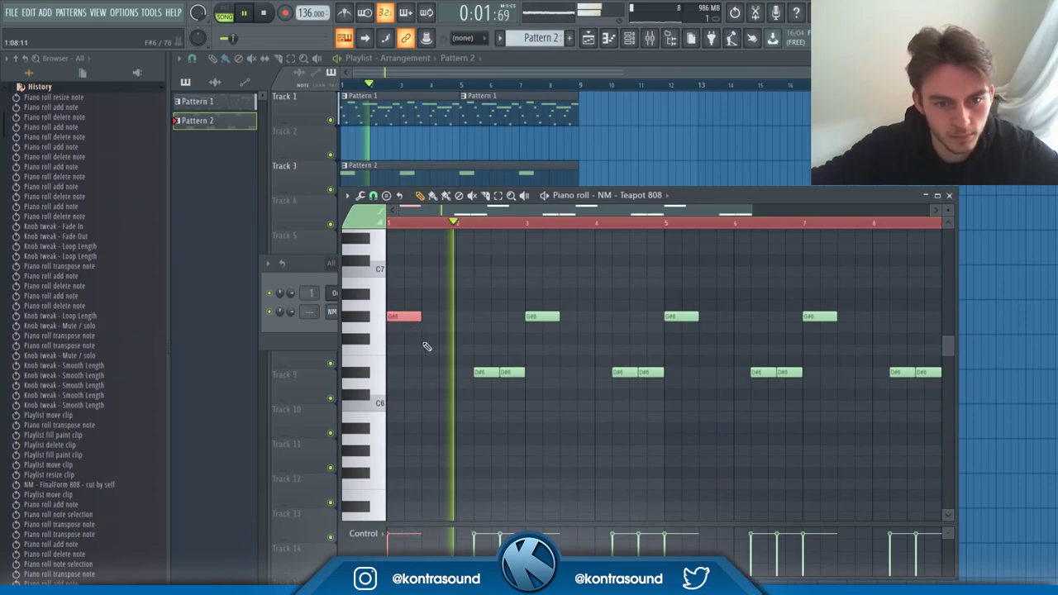
Transpose all Teapot 808 notes in Pattern 2 down one octave and play them back.
key("space")
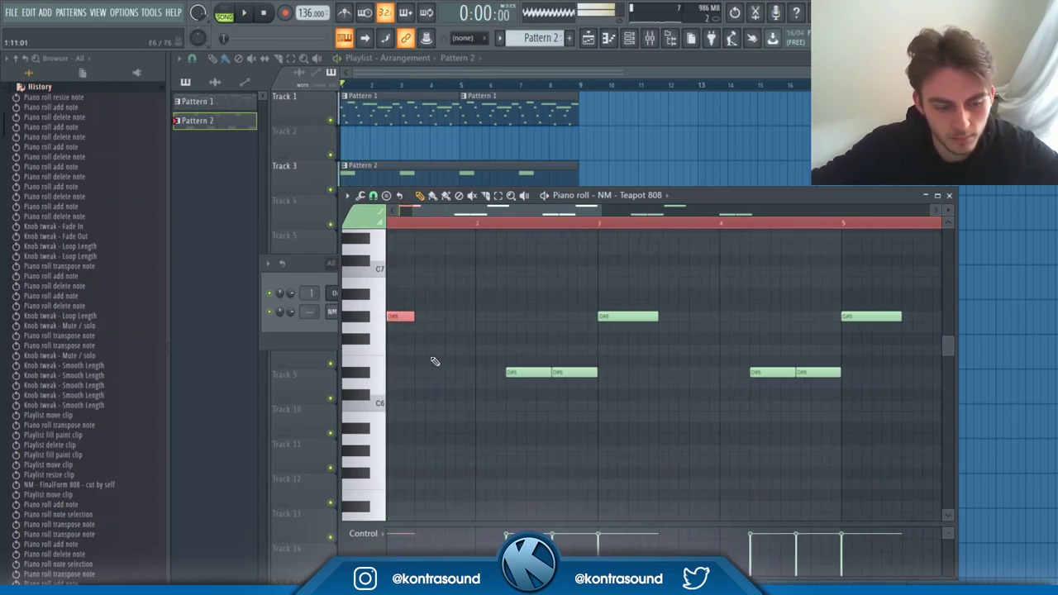
key("ctrl+a")
key("ctrl+Down")
key("space")
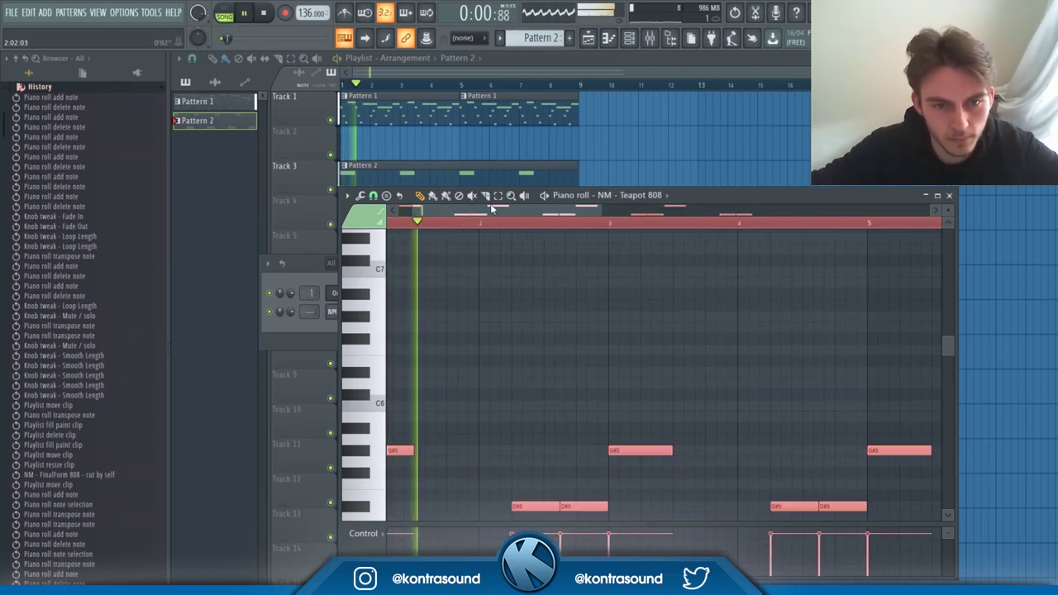
Try all the 808 notes in higher octaves and bring them back down.
left_click(461, 260)
key("space")
key("ctrl+a")
key("ctrl+Up")
key("ctrl+Up")
key("ctrl+Up")
key("ctrl+Down")
key("ctrl+Down")
key("ctrl+Down")
Play the 808 line together with the melody and clear the note selection.
key("space")
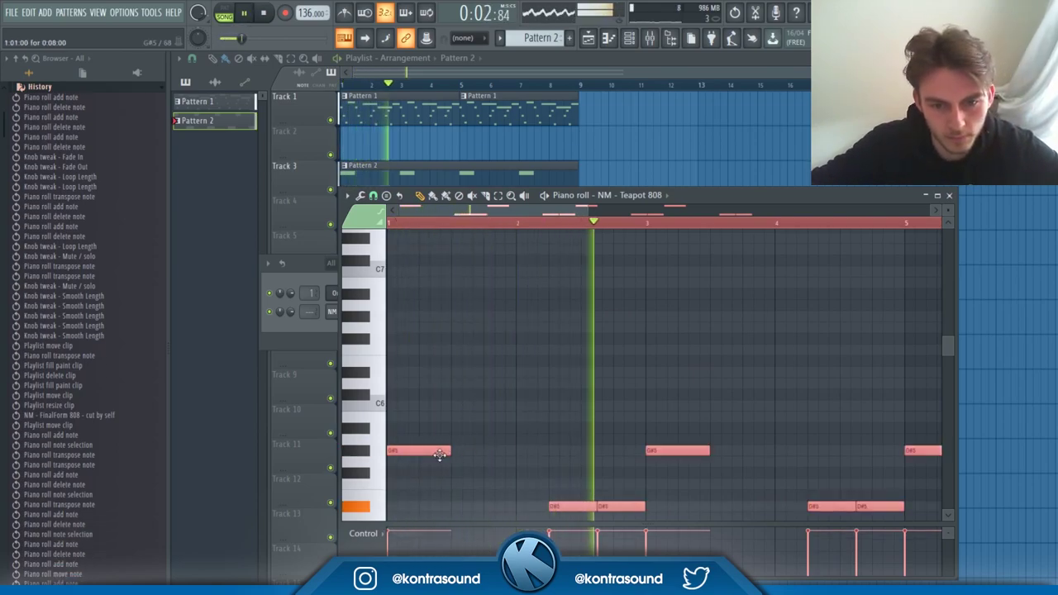
key("ctrl+d")
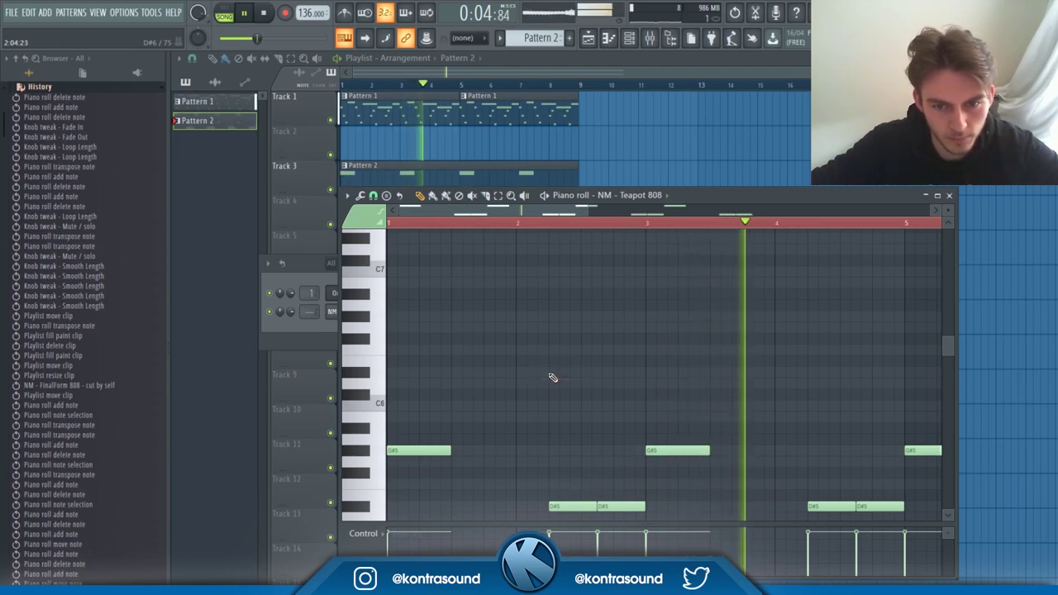
scroll(551, 378, "down", 1)
scroll(683, 367, "down", 3)
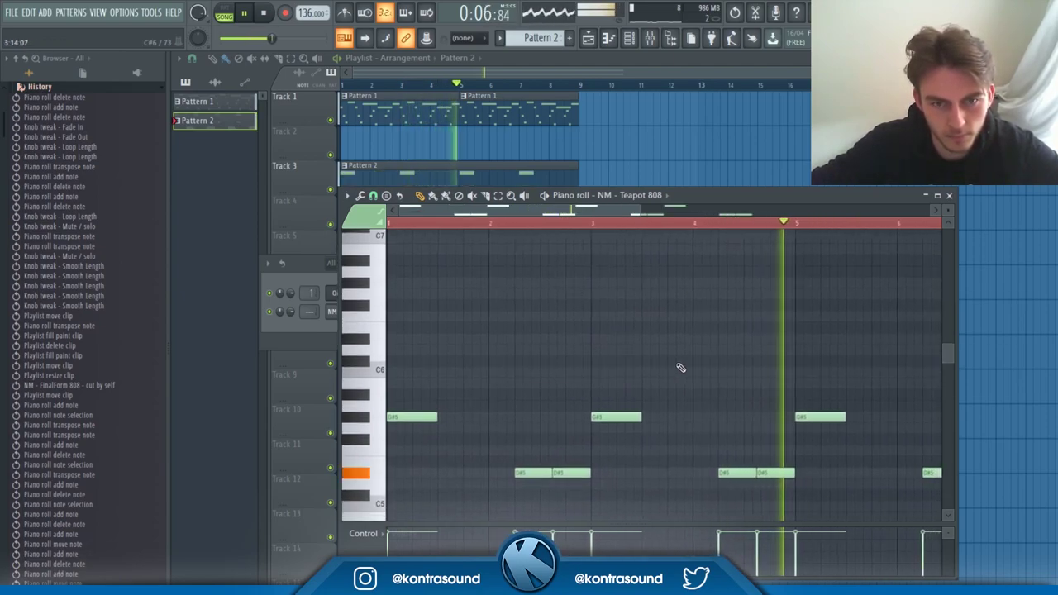
Add a short slide note at D#6 over the Teapot 808 line, starting at 4:10:00.
scroll(615, 355, "down", 2)
left_click_drag(706, 201, 689, 153)
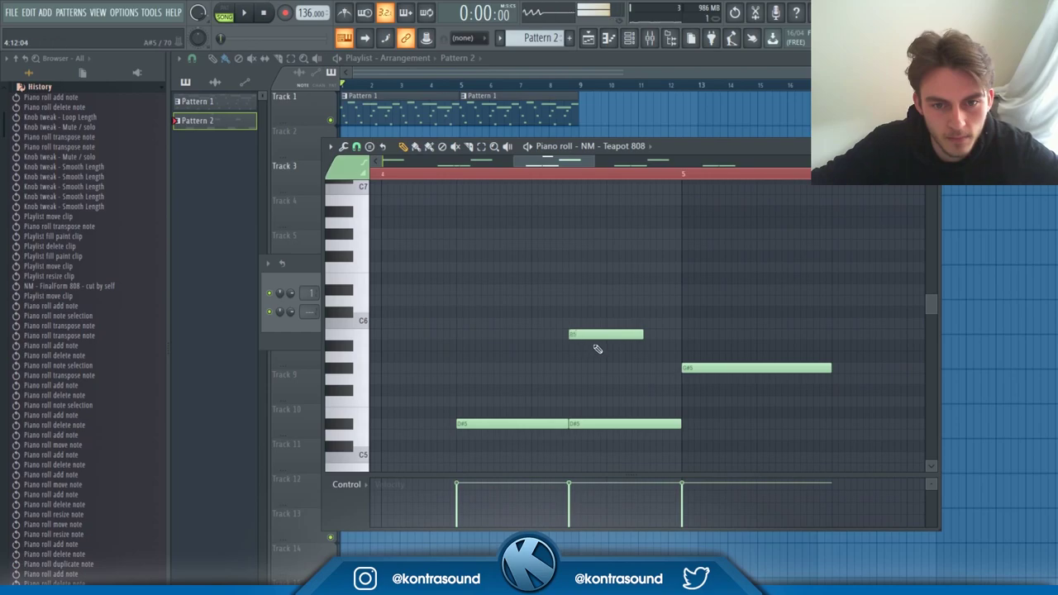
left_click_drag(597, 335, 575, 298)
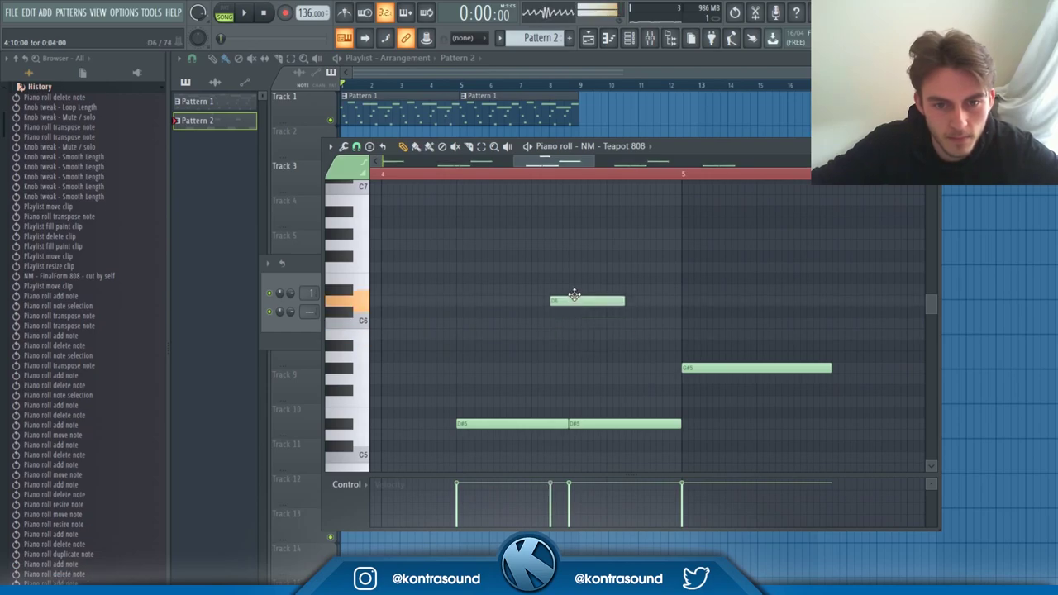
key("space")
double_click(571, 291)
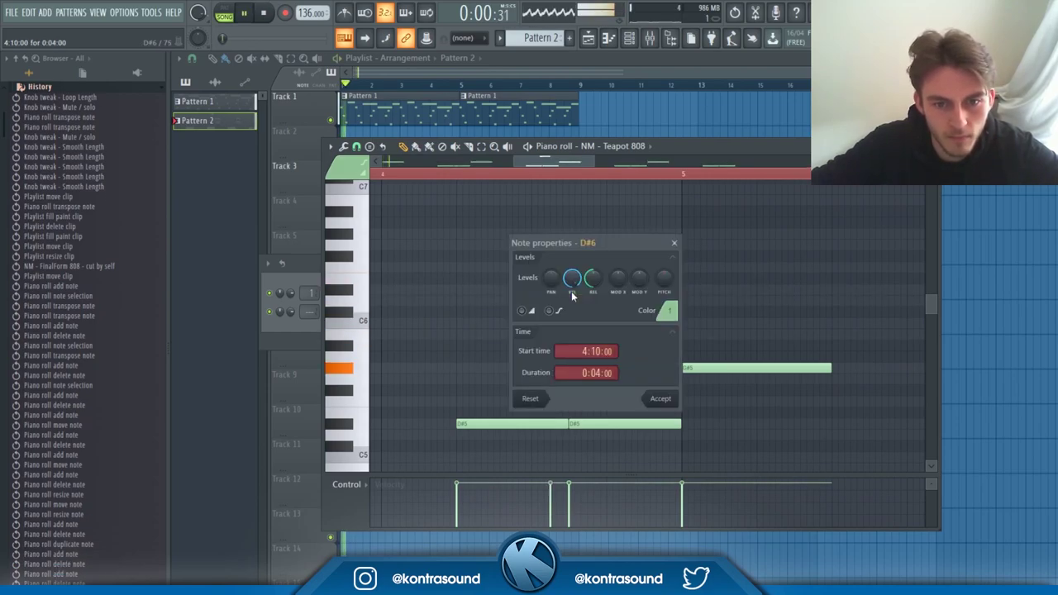
left_click(665, 399)
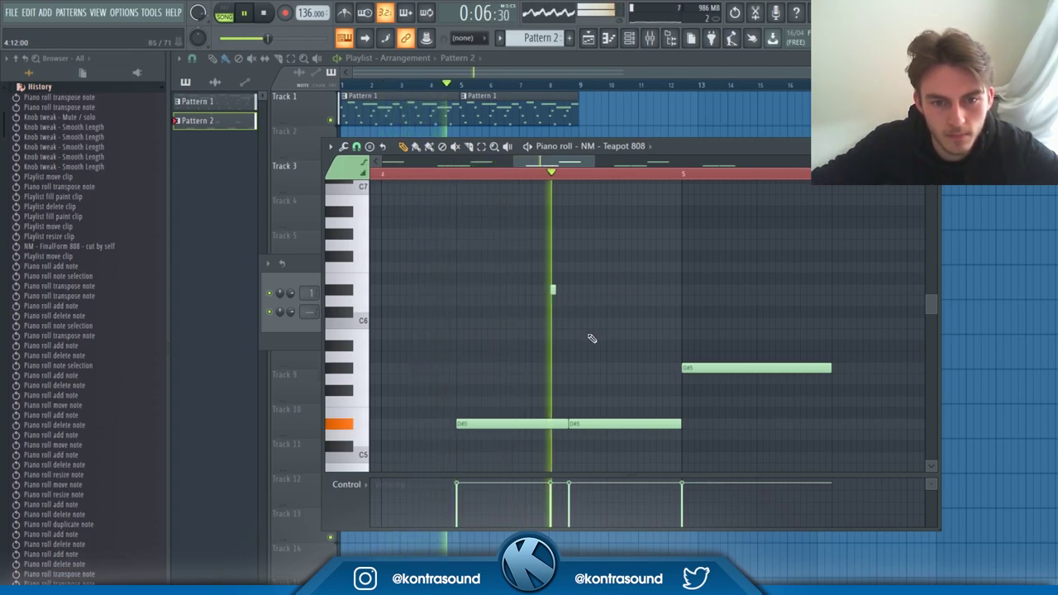
Audition the D#6 slide in bar 4 and move the slide note one step earlier to 4:09:00.
key("space")
left_click(442, 176)
key("space")
key("space")
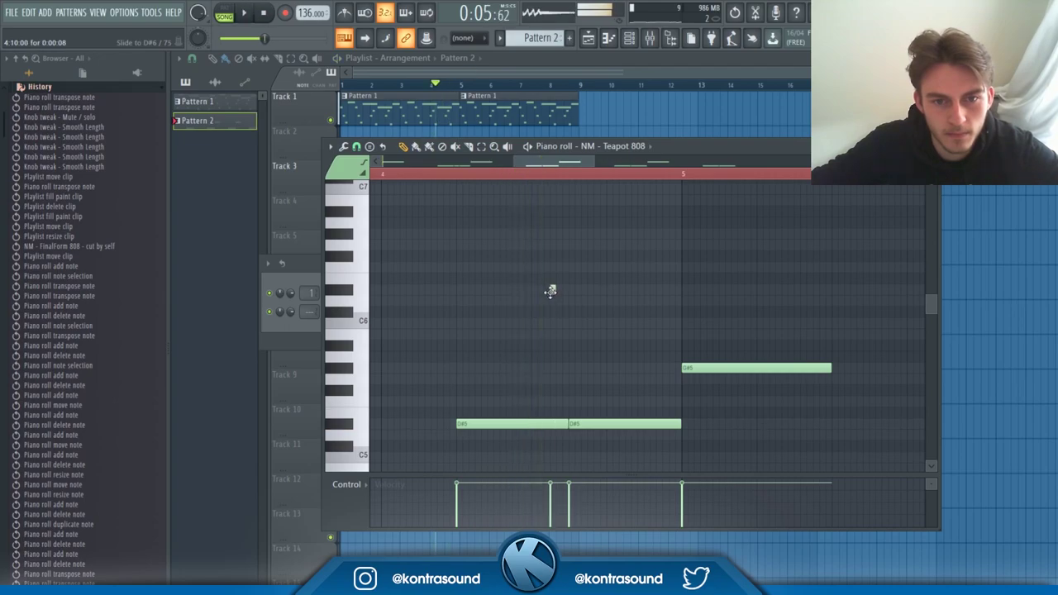
key("space")
left_click_drag(550, 288, 534, 289)
key("space")
key("space")
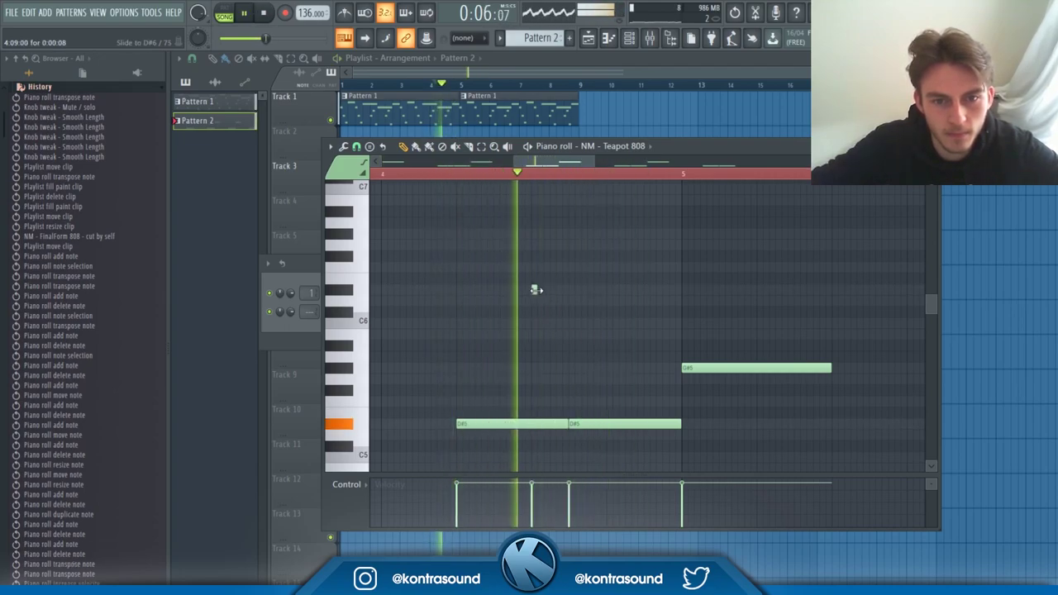
Play the 808 line back with the melody to check the slide.
key("space")
key("space")
key("space")
key("space")
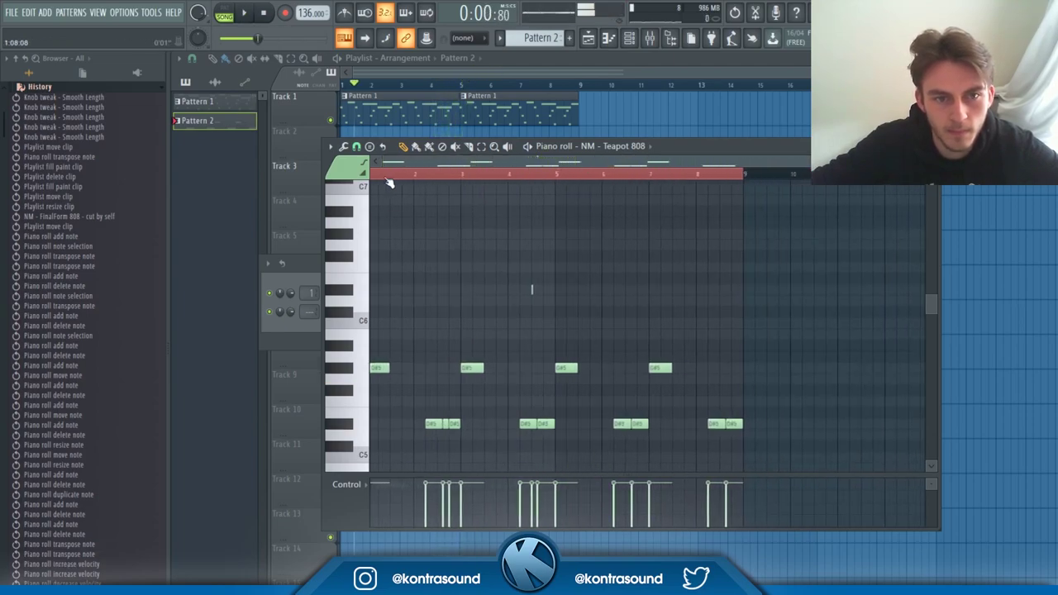
key("space")
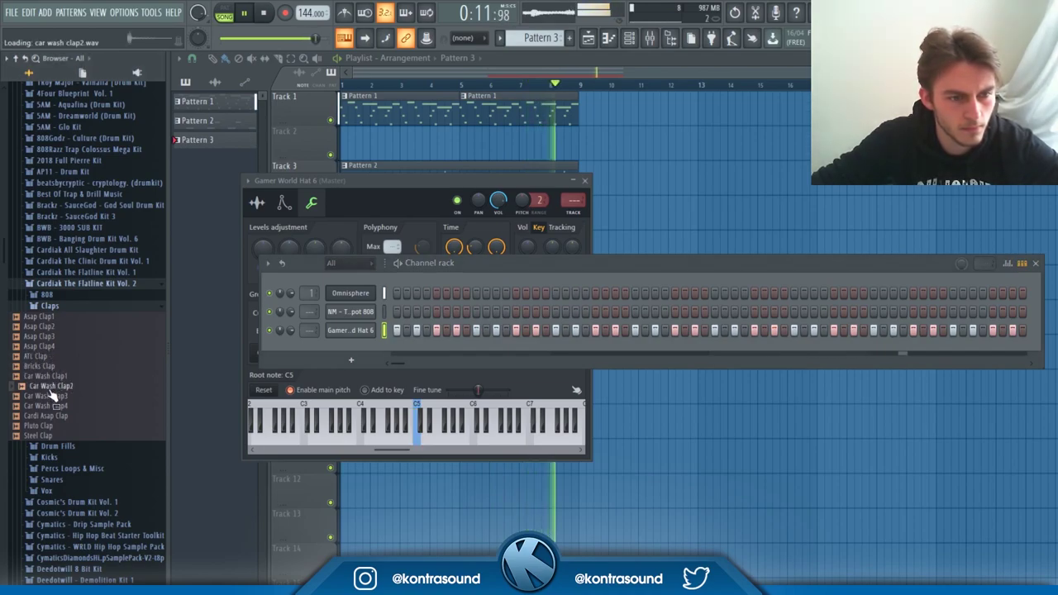
Audition claps, load ATL Clap and layer clap.volume with it, both on steps 9, 25, 41 and 57 of Pattern 3.
left_click(56, 427)
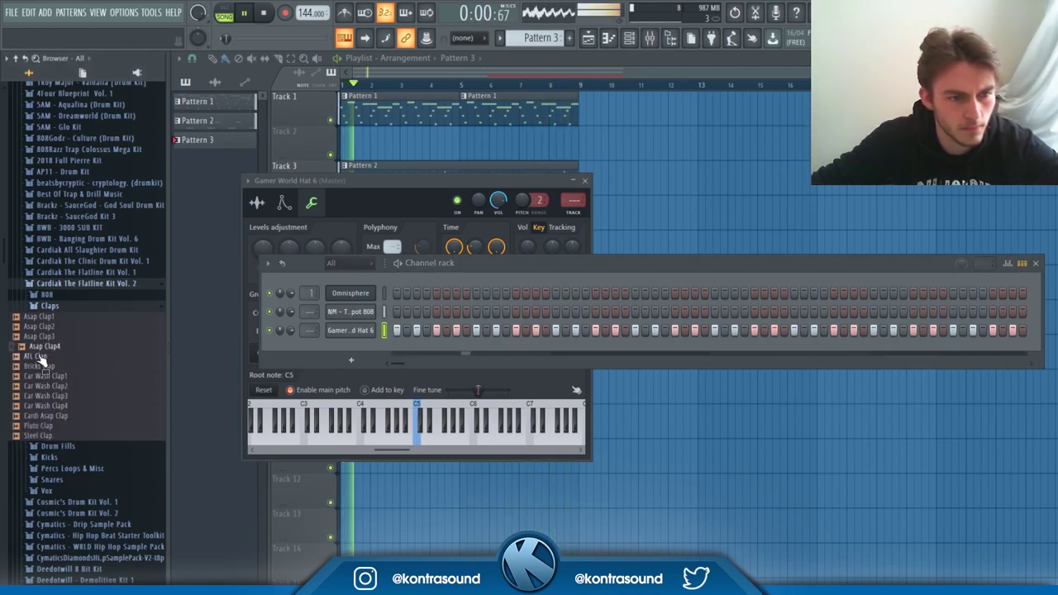
left_click_drag(354, 345, 479, 357)
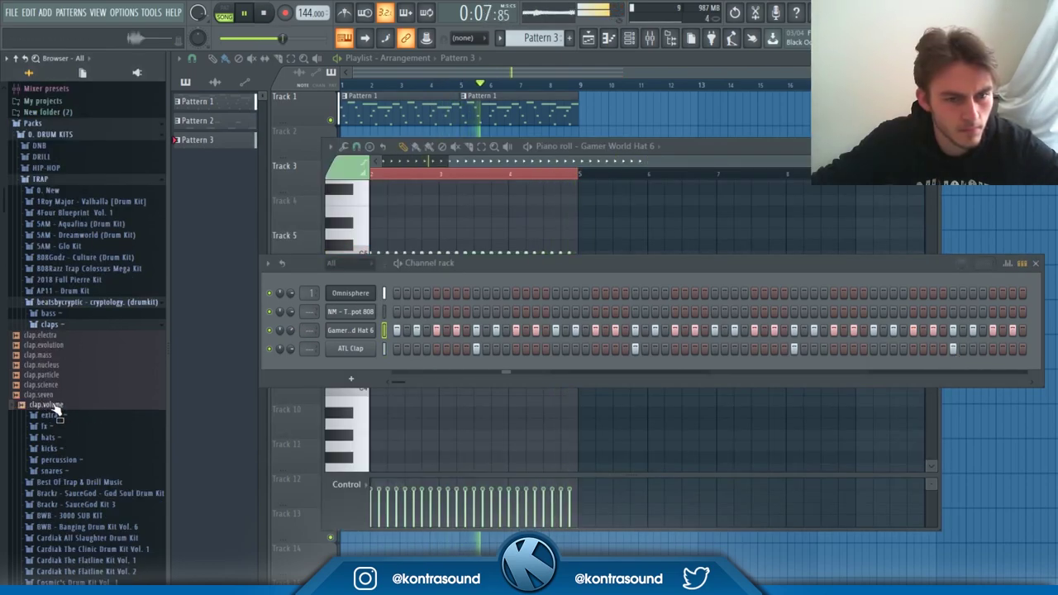
left_click_drag(56, 410, 358, 359)
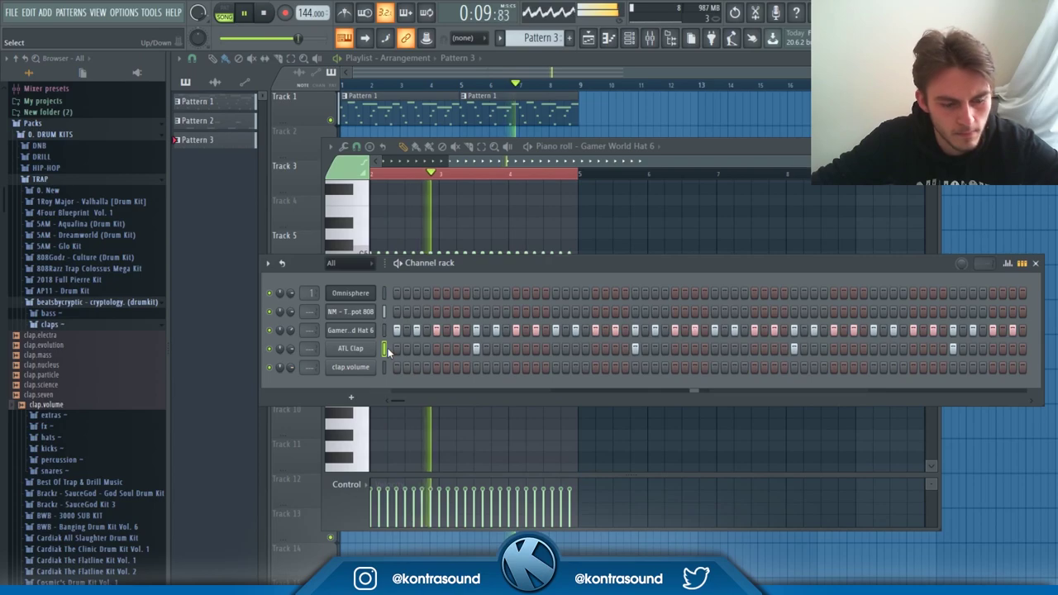
left_click(383, 367)
key("ctrl+v")
Raise the velocity of the clap.volume hits to 100%.
left_click(1008, 263)
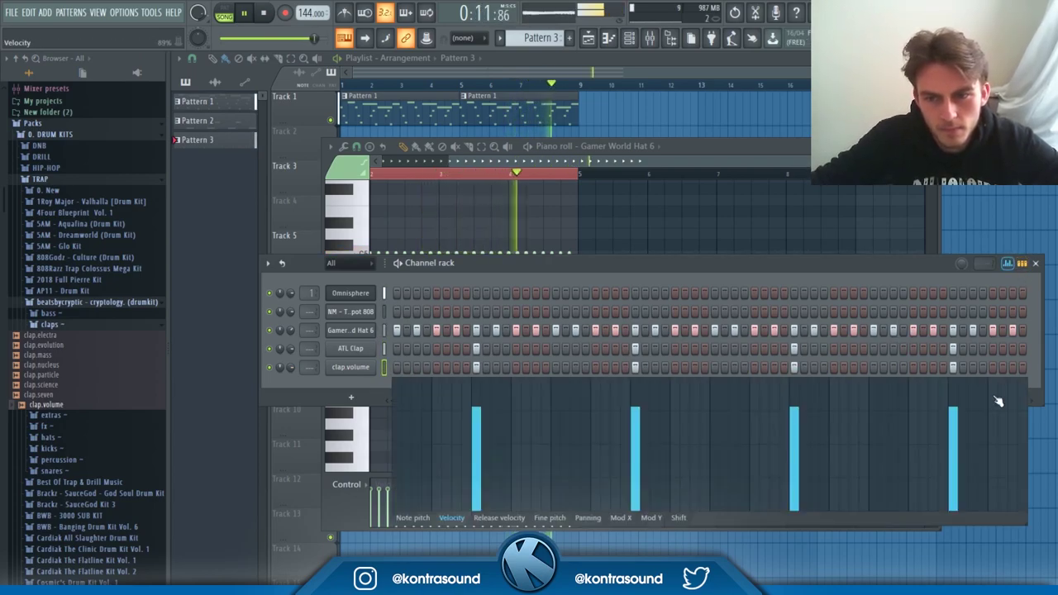
left_click(384, 372)
left_click_drag(476, 388, 945, 324)
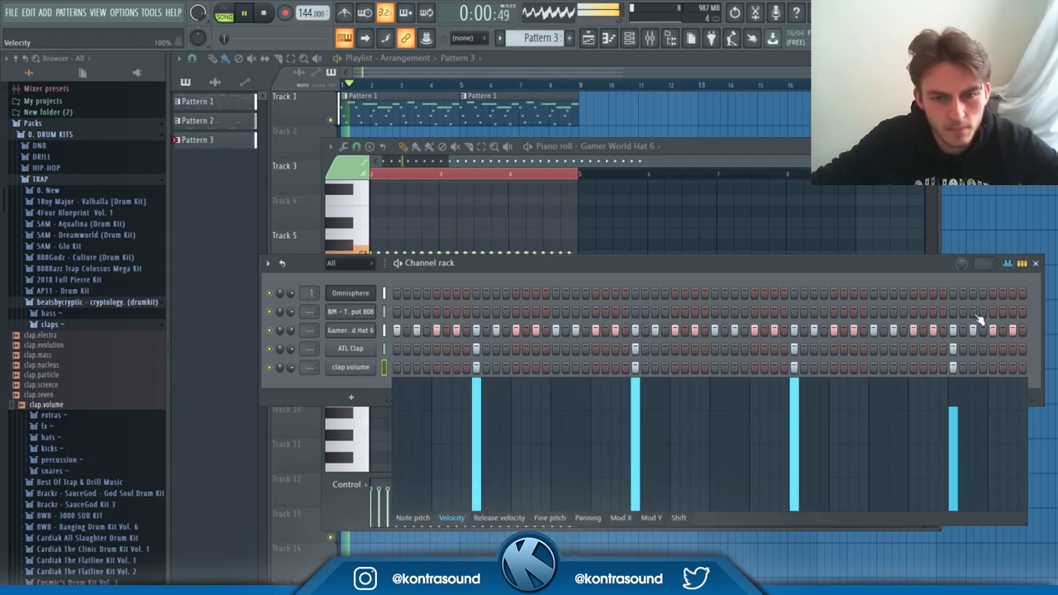
left_click(1008, 264)
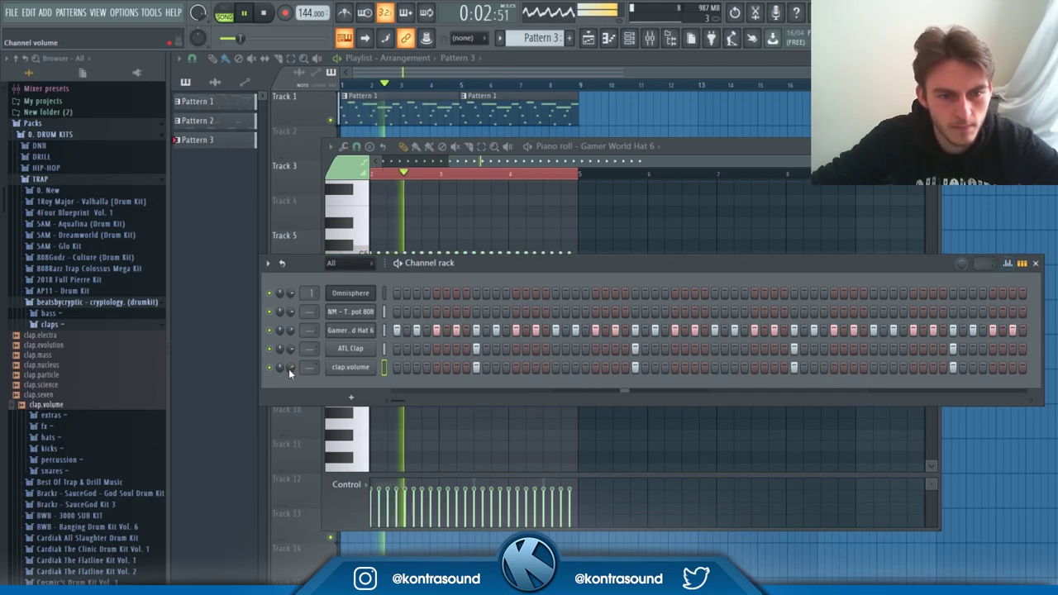
Fill the Gamer World Hat 6 channel on every fourth step.
right_click(353, 328)
left_click(530, 381)
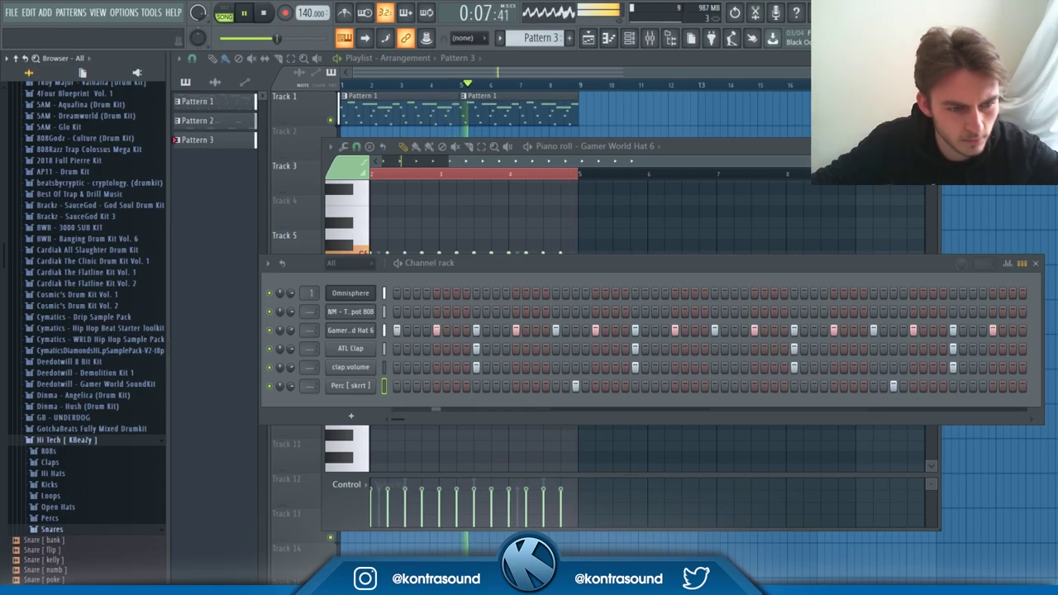
Load Snare [ wave ] with hits on steps 31 and 63, and Snare [ prism ] on steps 3, 27, 35 and 59.
left_click_drag(347, 407, 428, 405)
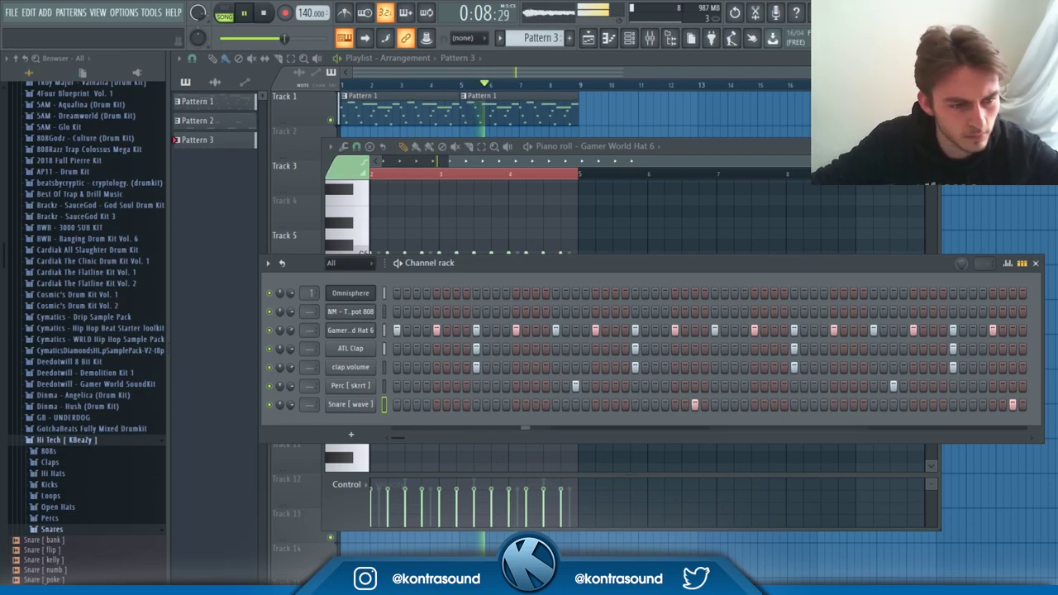
left_click(45, 580)
left_click_drag(45, 579, 414, 415)
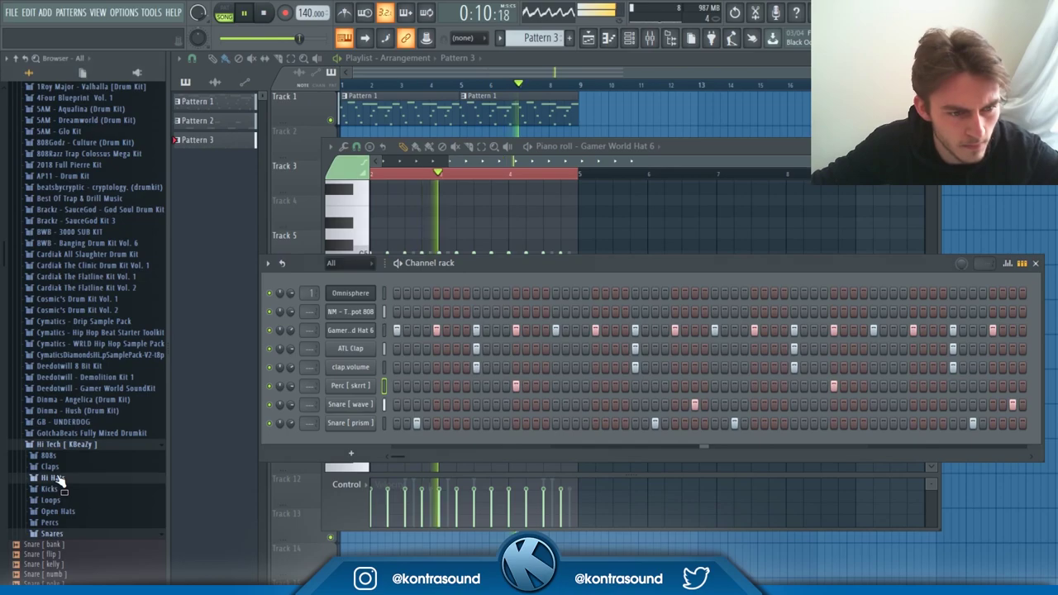
Load Hi Hat [ luna ] beneath Gamer World Hat 6 and slightly lower the pitch of the Gamer World Hat 6 sample.
left_click(53, 478)
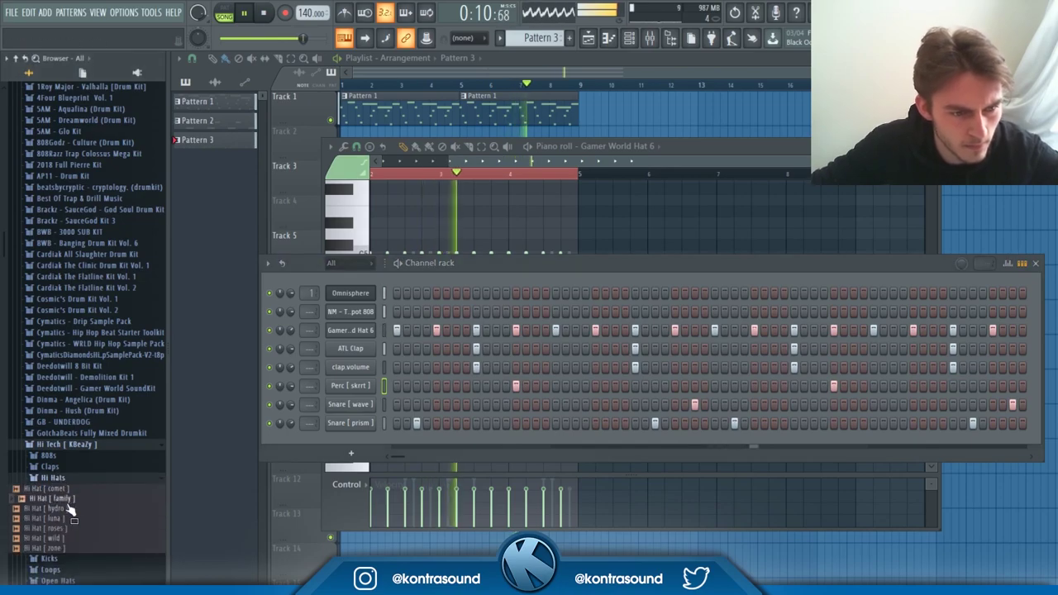
left_click_drag(66, 519, 365, 346)
left_click(372, 331)
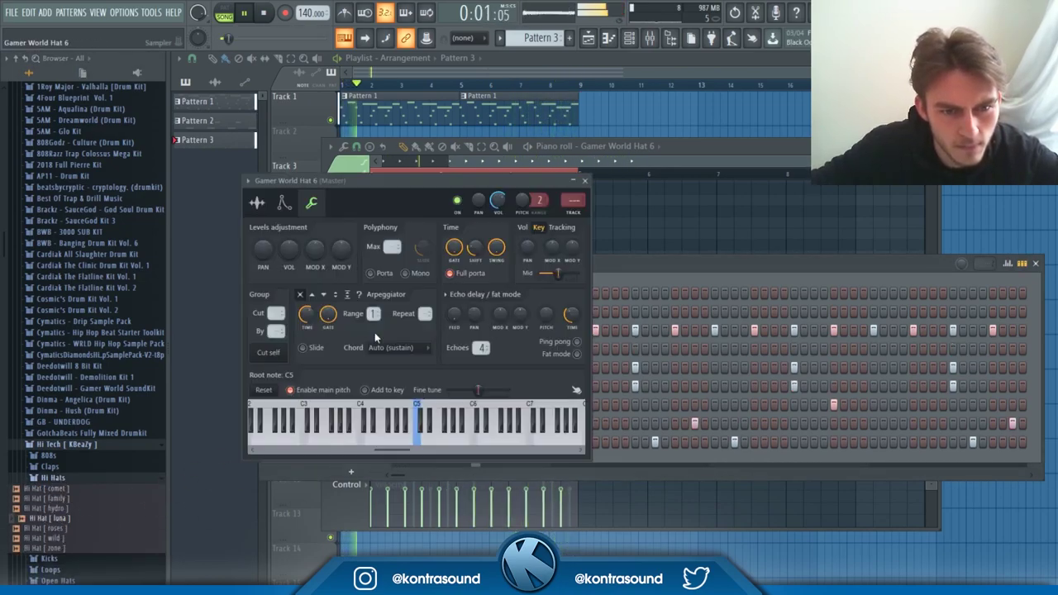
left_click(262, 206)
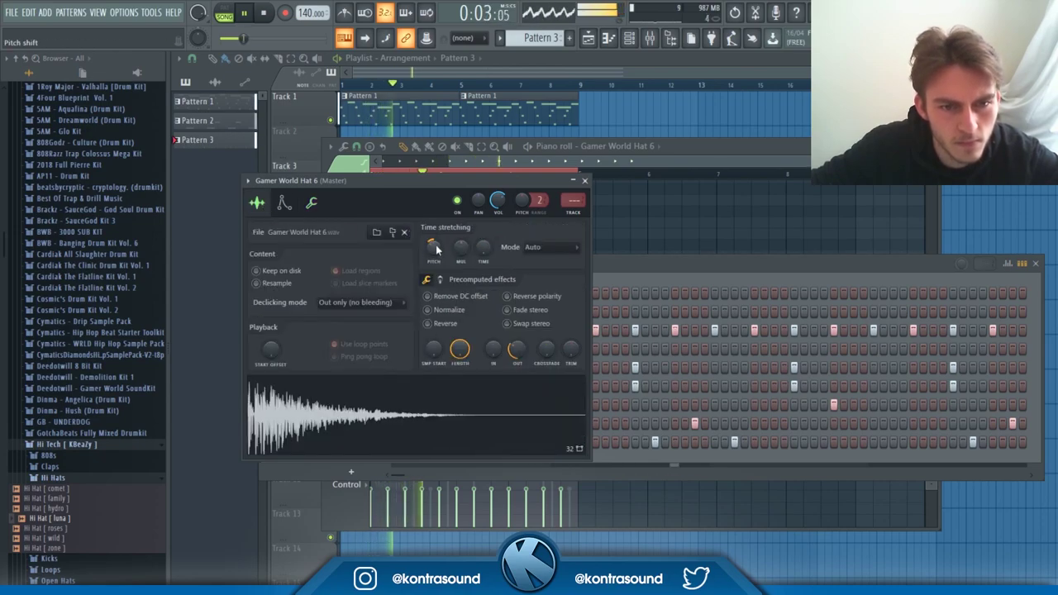
left_click(622, 276)
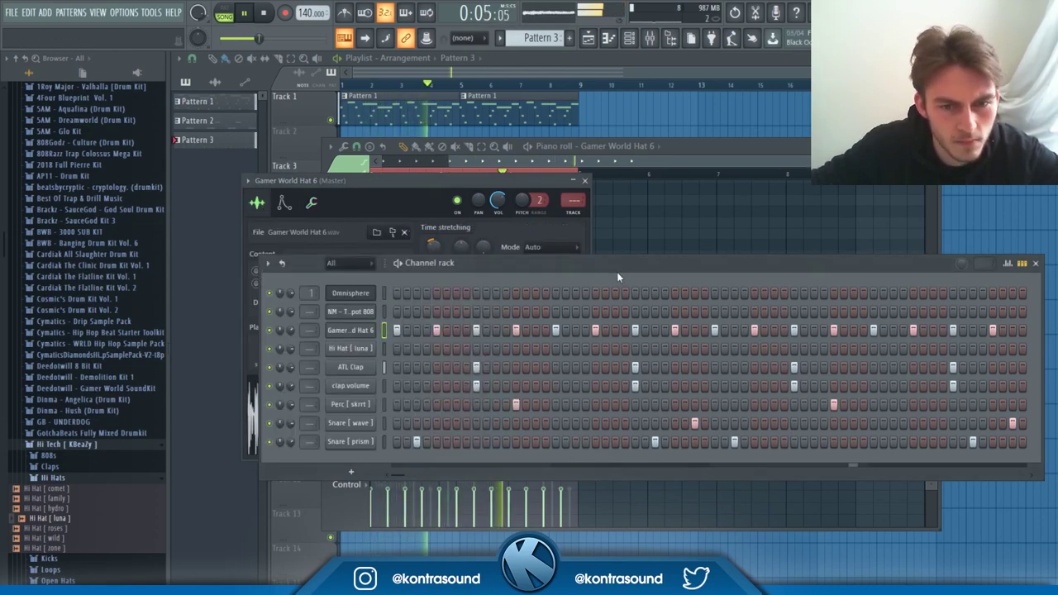
left_click(341, 331)
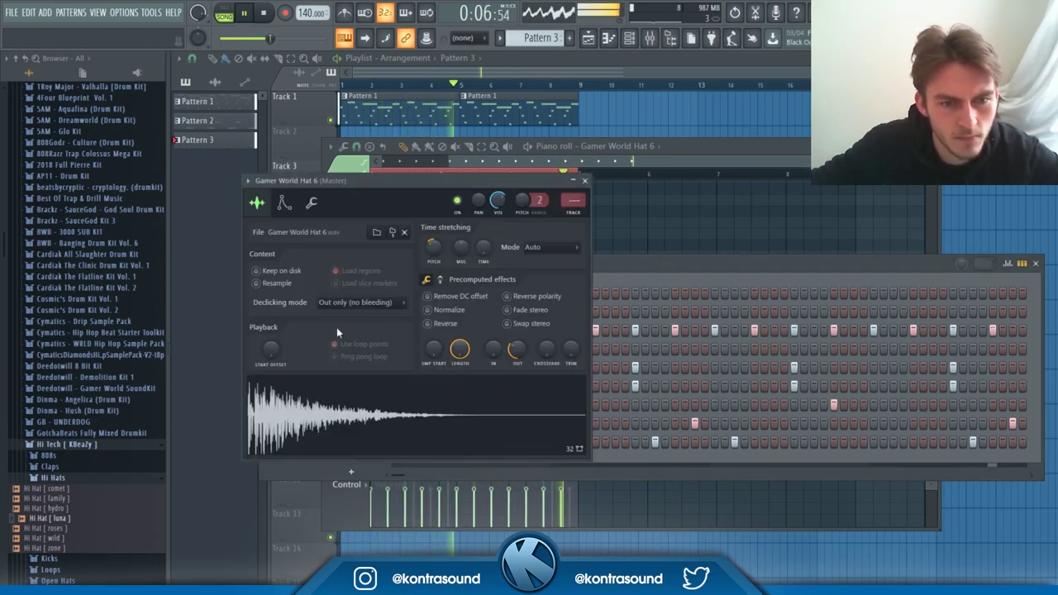
left_click(684, 280)
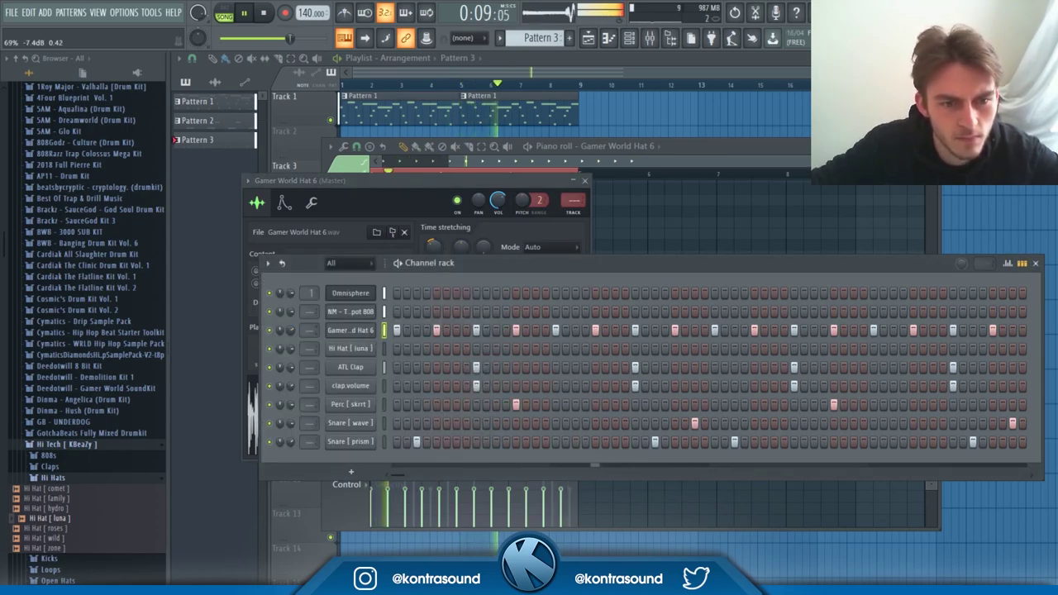
Fill the Hi Hat [ luna ] channel on every second step.
right_click(373, 351)
left_click(545, 397)
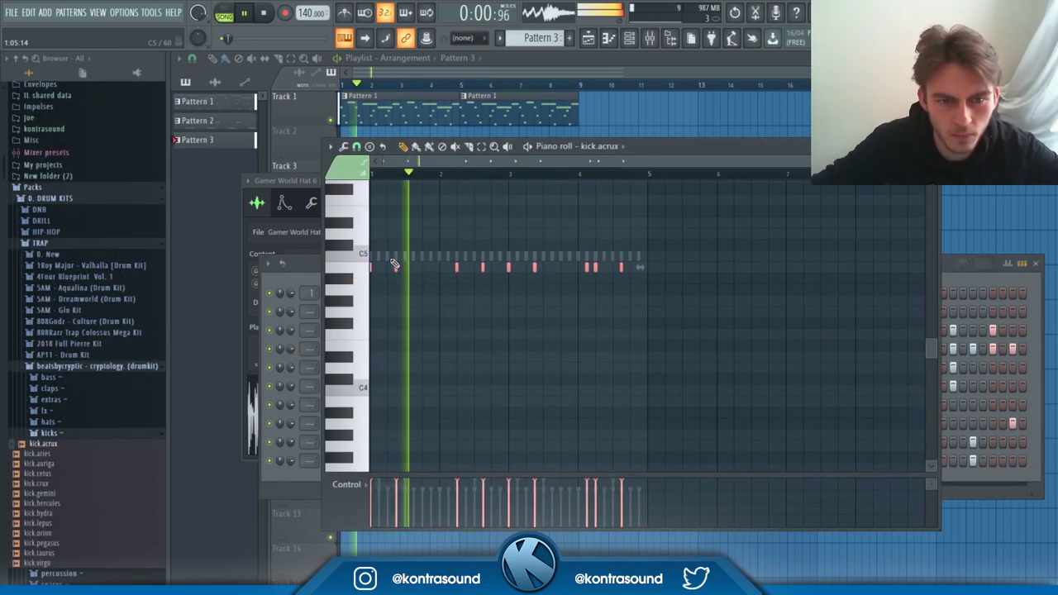
Transpose the kick.acrux notes up two semitones to C#5.
key("shift+Up")
key("shift+Up")
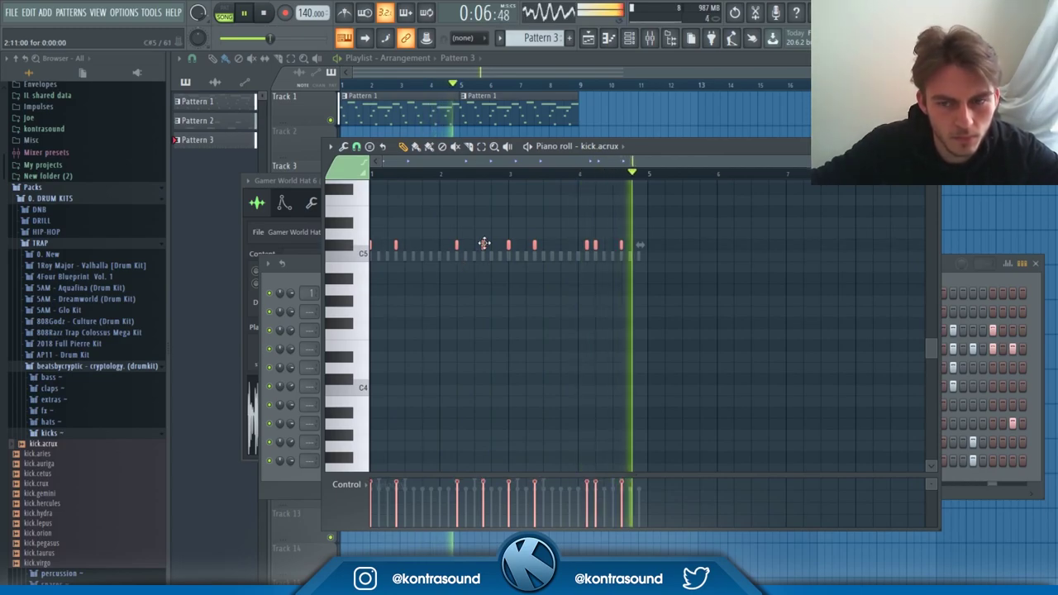
Vary the opening Hi Hat [ luna ] notes in the piano roll: first hit to D#5, third to A#4, fourth to G4.
left_click(975, 280)
right_click(354, 350)
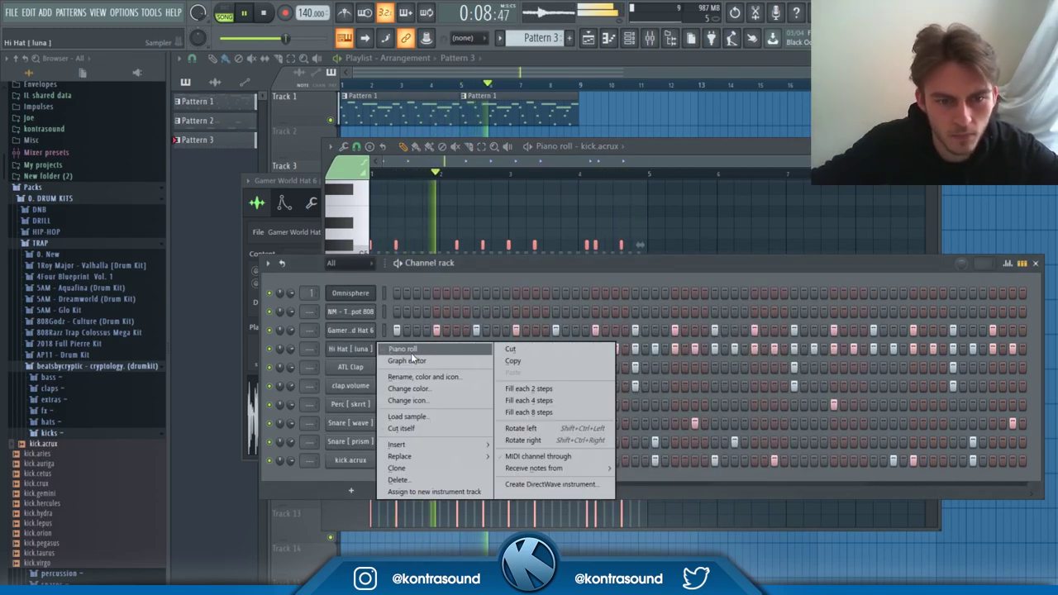
left_click(411, 353)
key("space")
key("space")
scroll(406, 171, "up", 3)
key("space")
left_click(394, 280)
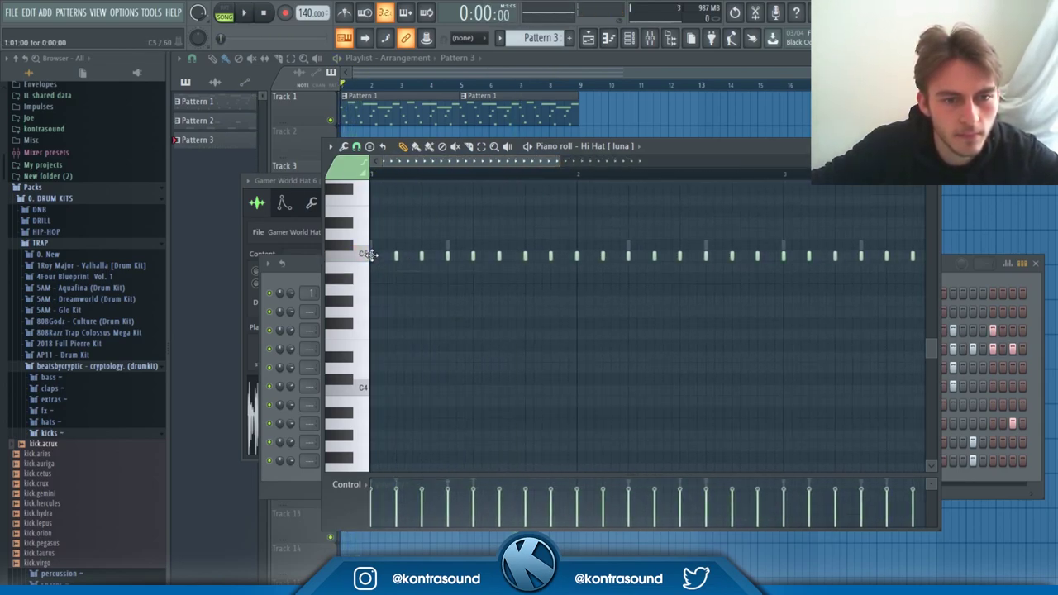
key("space")
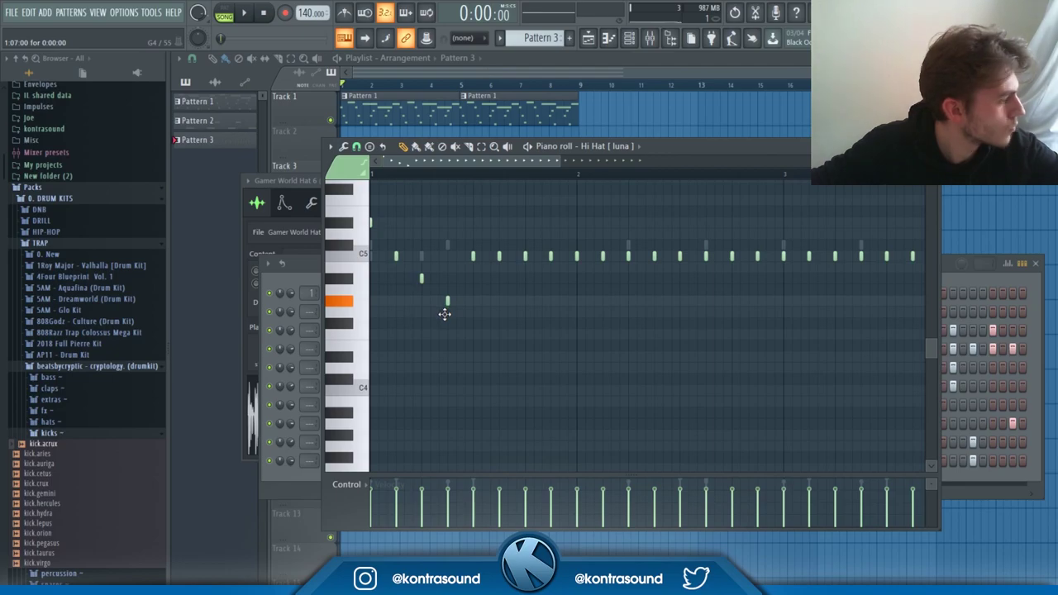
left_click_drag(445, 312, 446, 313)
key("space")
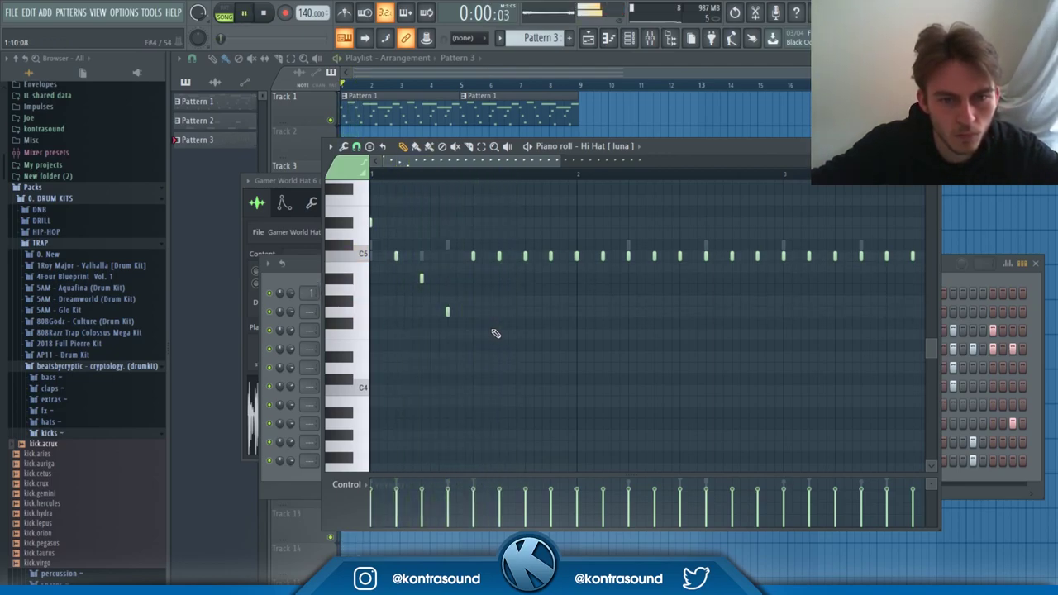
key("space")
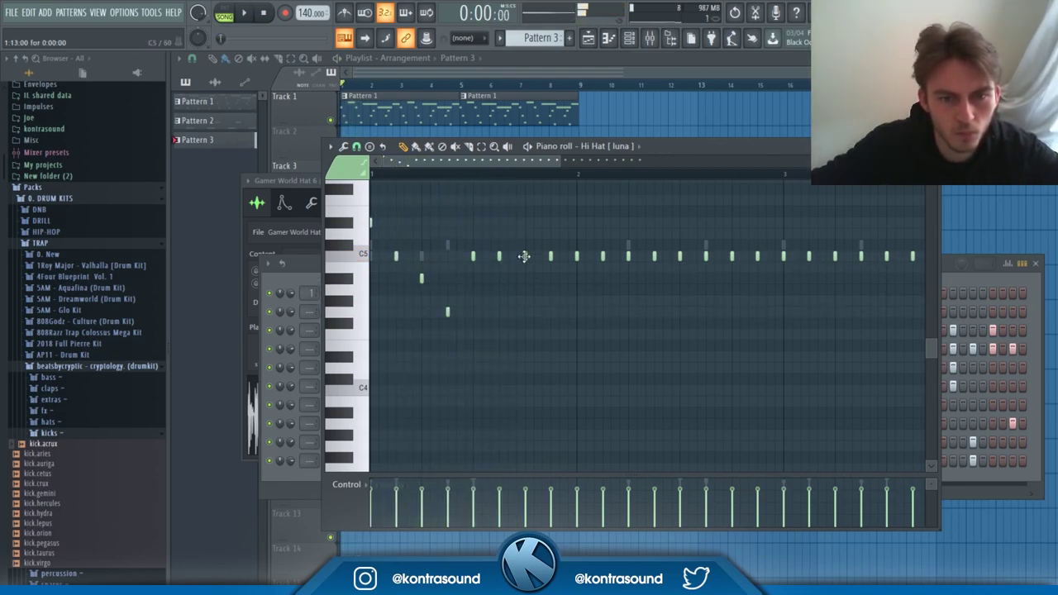
Replace the Hi Hat [ luna ] hits from 1:13 with a five-note triplet roll at G#4 with rising velocities.
scroll(524, 303, "up", 3)
left_click(534, 301)
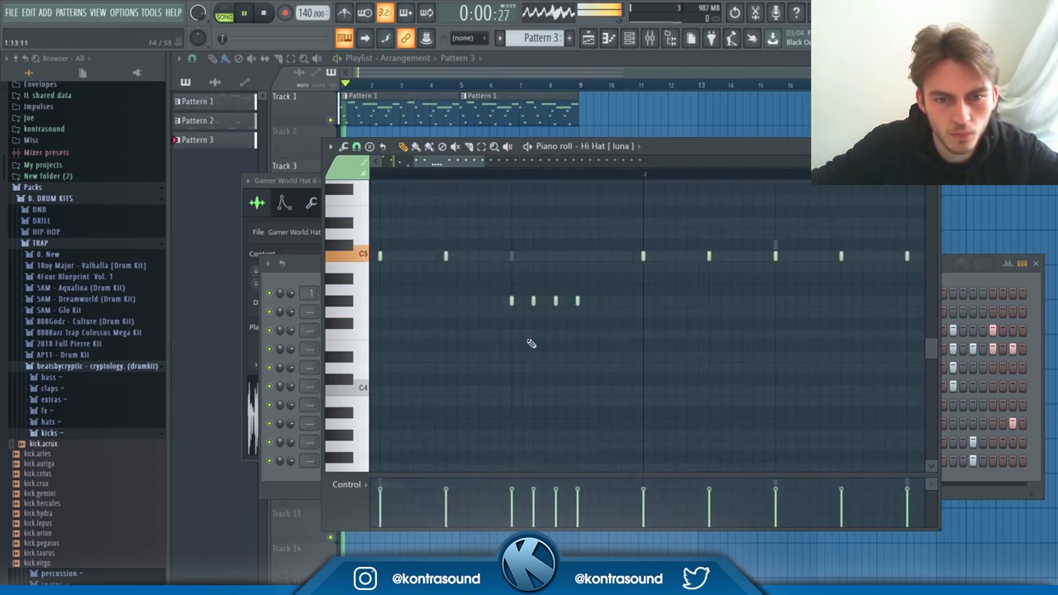
scroll(515, 157, "down", 2)
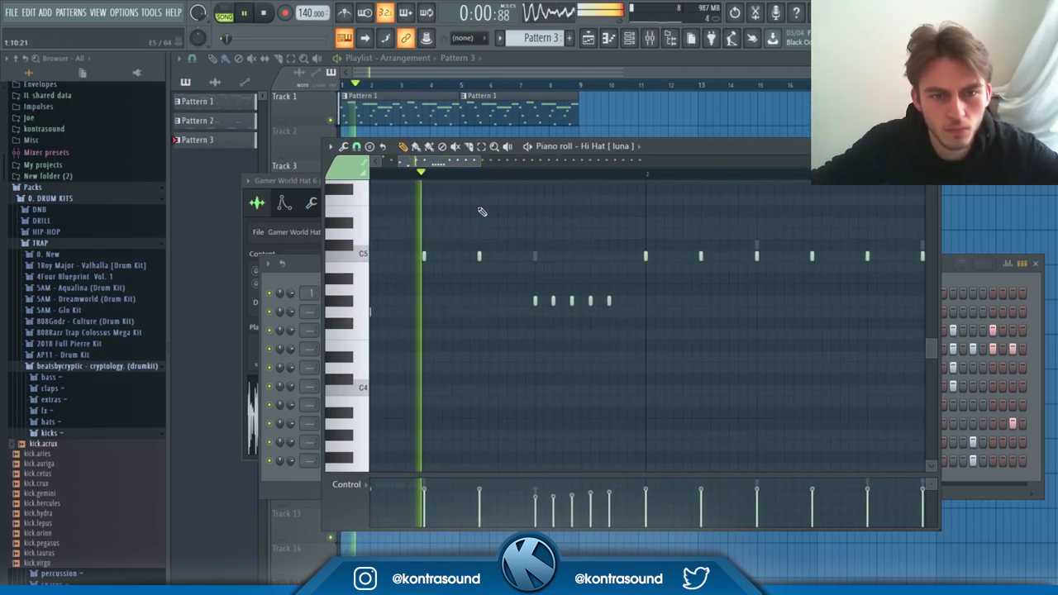
Rework the start of bar 2 into three closely spaced C5 hi-hat hits and delete the extra hit after them.
scroll(763, 260, "up", 3)
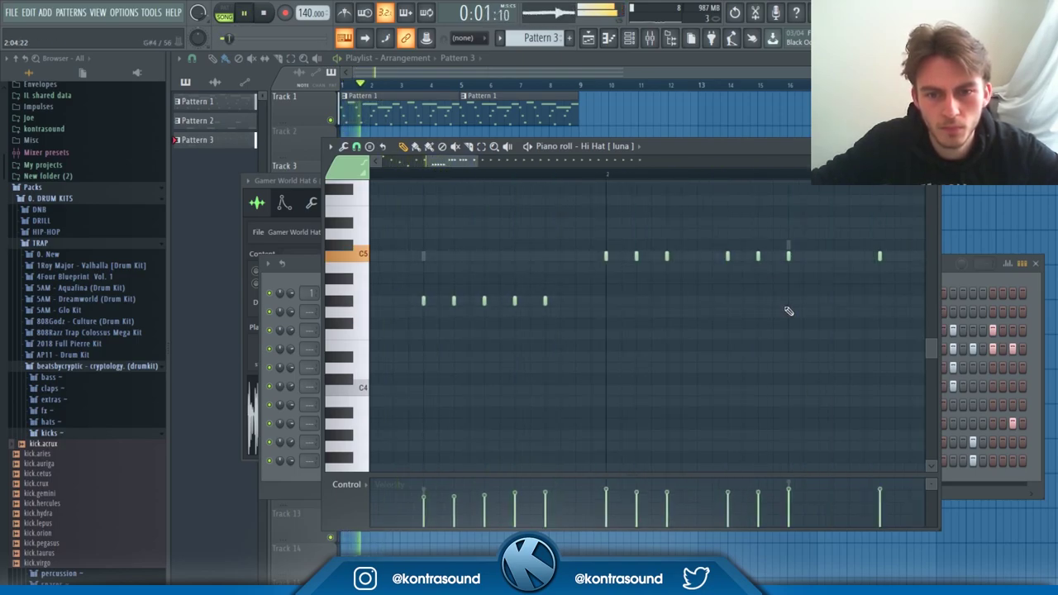
key("space")
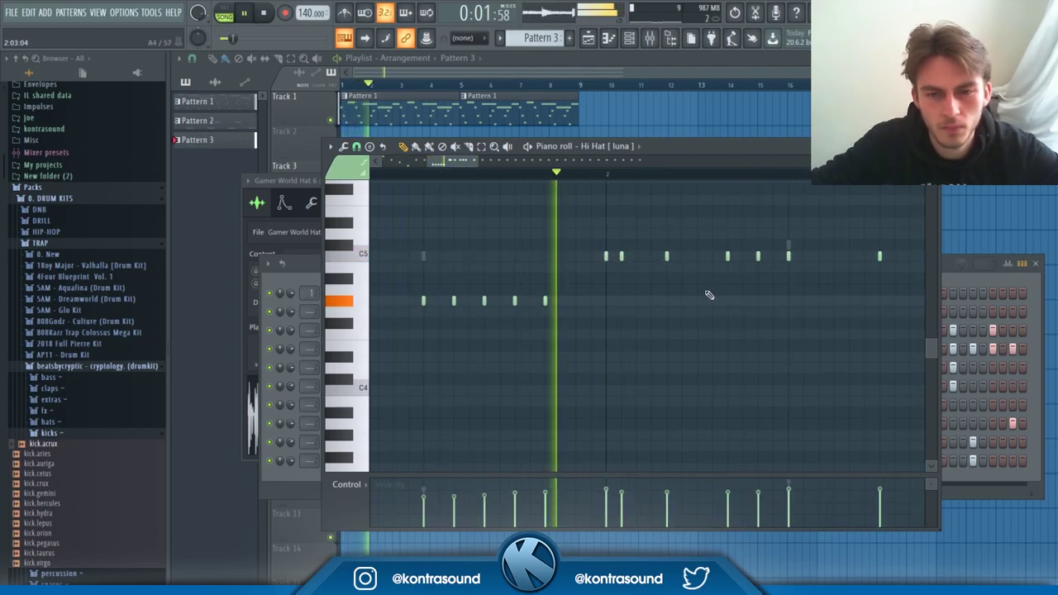
right_click(667, 257)
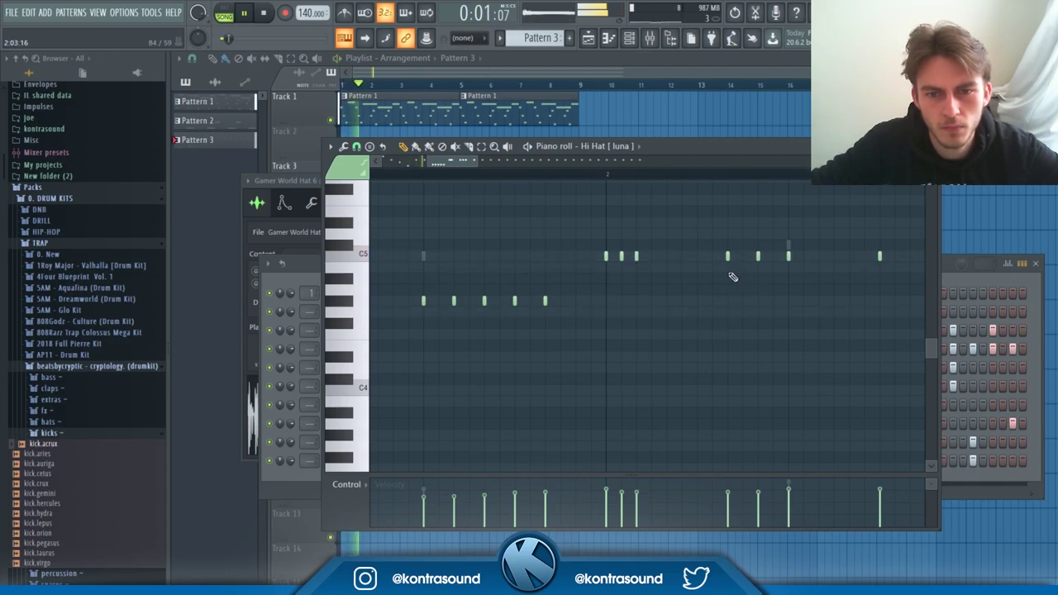
Regroup the mid-bar-2 hi-hat hits into three close C5 notes and end bar 4 with a five-note roll descending from F5 to C#5.
right_click(728, 256)
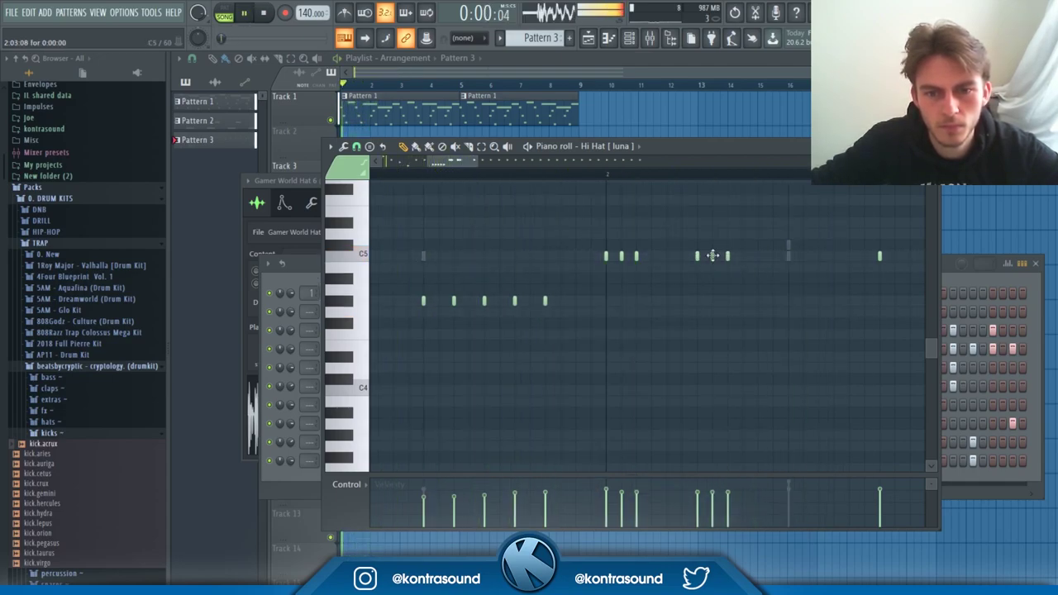
scroll(753, 309, "down", 2)
scroll(537, 339, "down", 3)
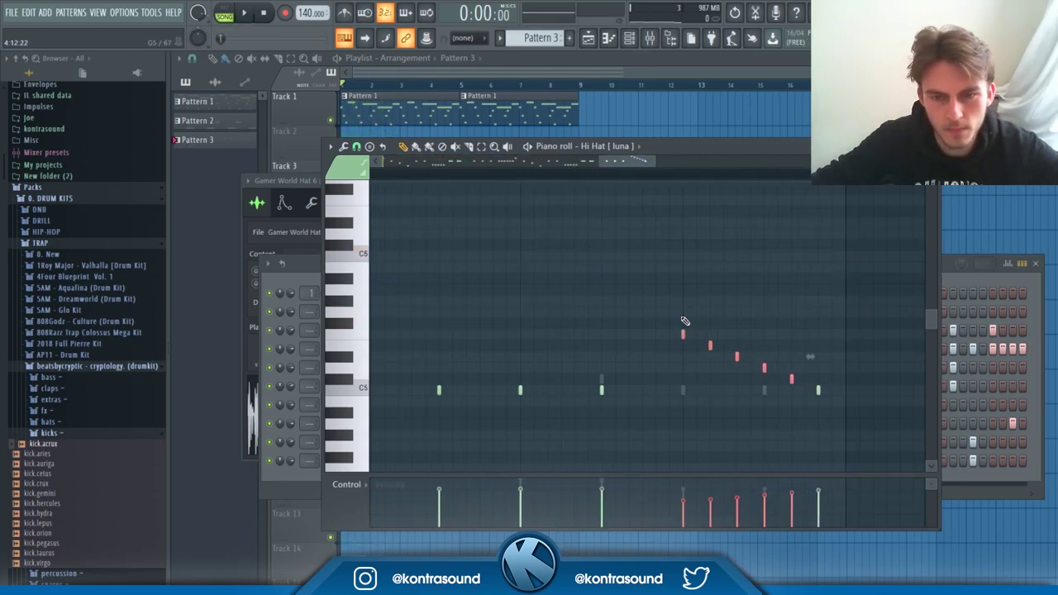
scroll(684, 321, "down", 3)
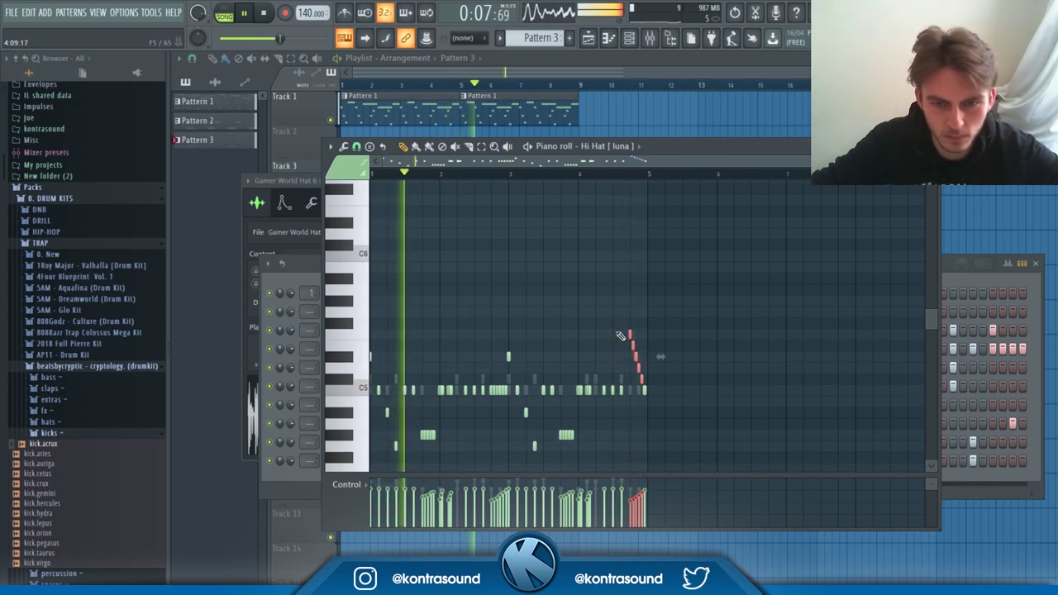
scroll(653, 390, "up", 2)
left_click(994, 285)
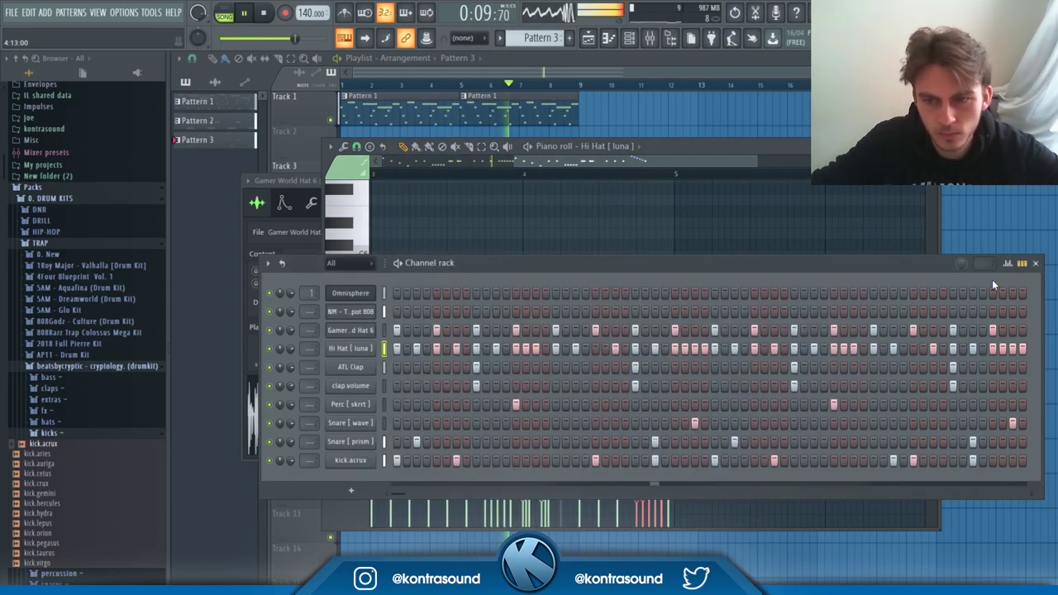
In Pattern 4, enter one long Absynth 5 note at the start of bar 1 and raise it to G#7.
left_click(496, 103)
double_click(496, 103)
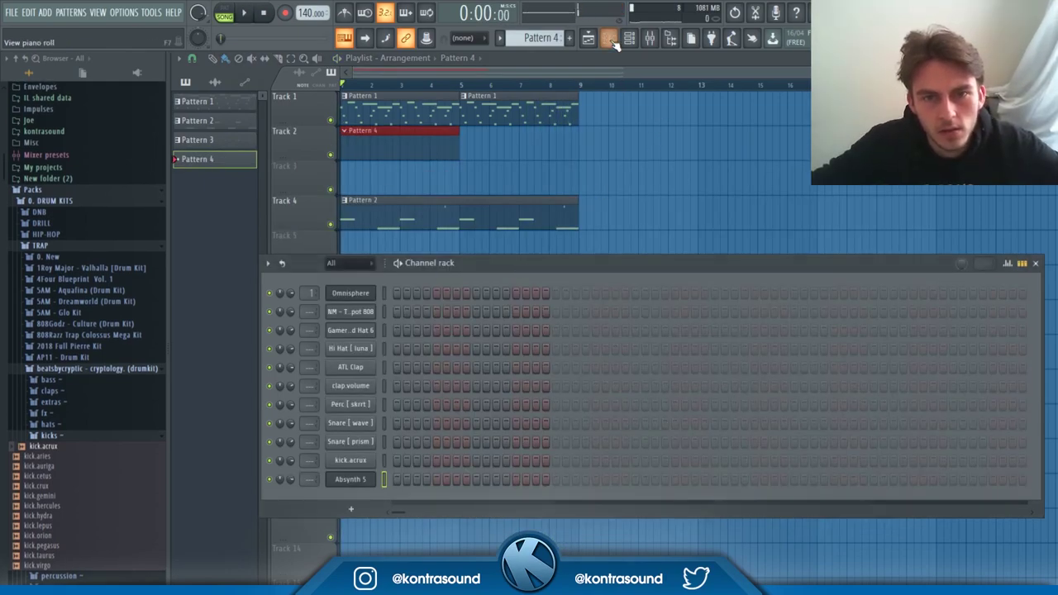
left_click(610, 41)
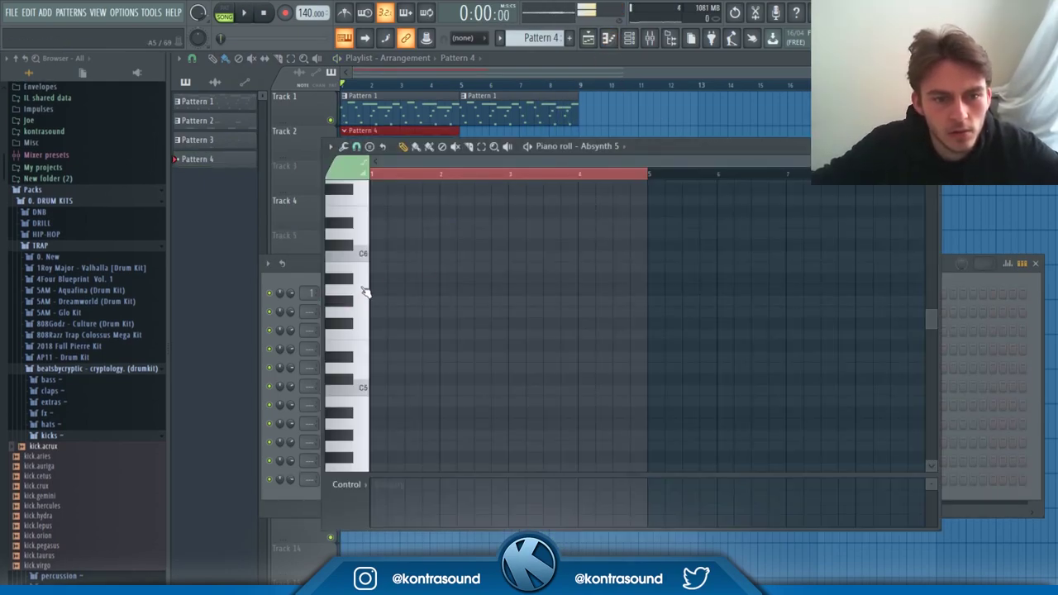
scroll(362, 295, "up", 3)
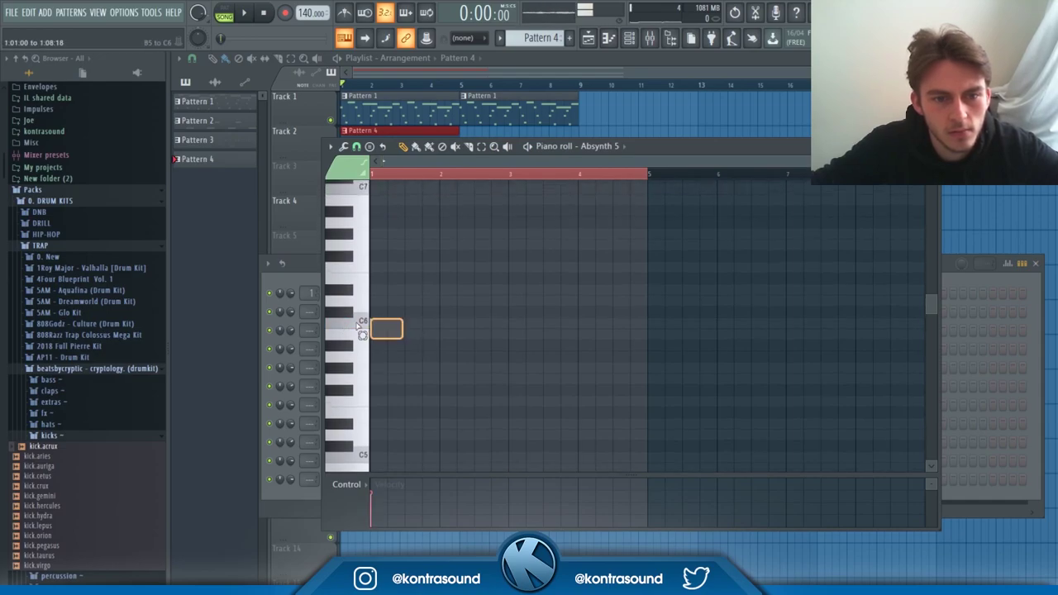
scroll(361, 326, "up", 3)
key("space")
key("space")
left_click(374, 257)
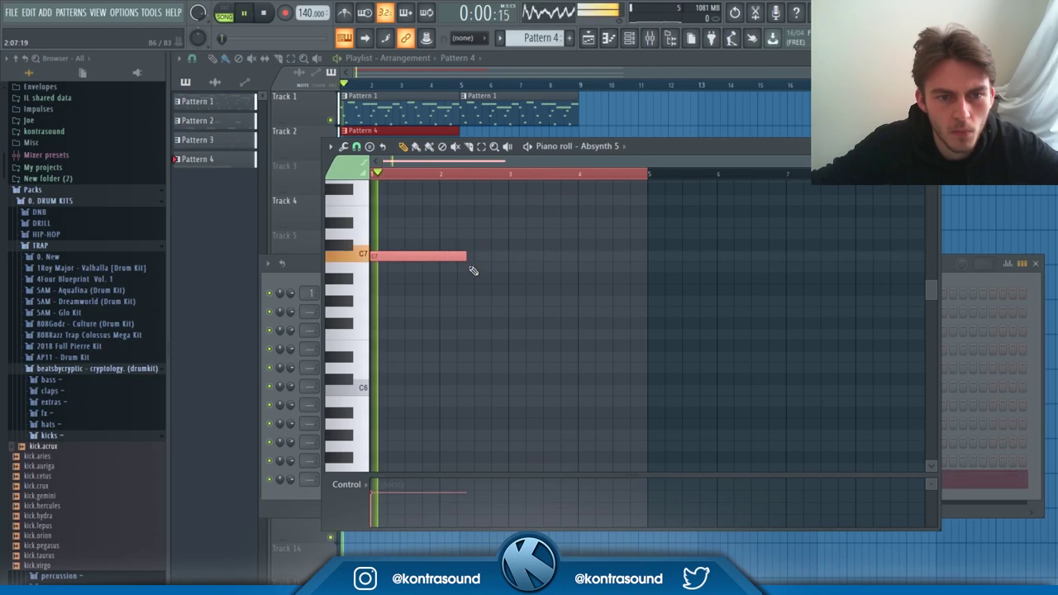
left_click_drag(382, 190, 354, 245)
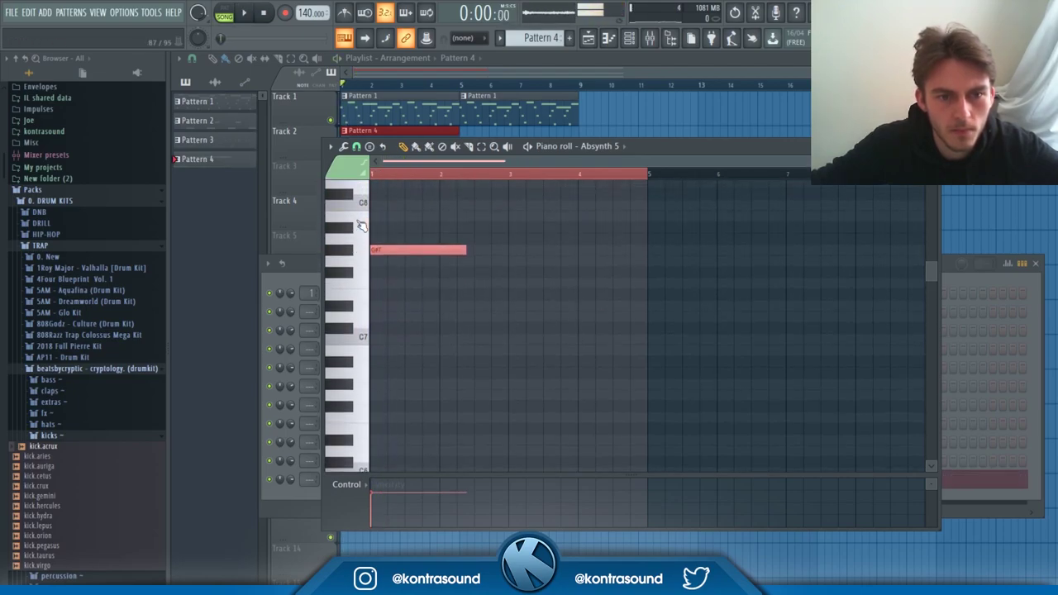
Move the Absynth 5 note up to C8 and shorten it to 0:04:00.
key("space")
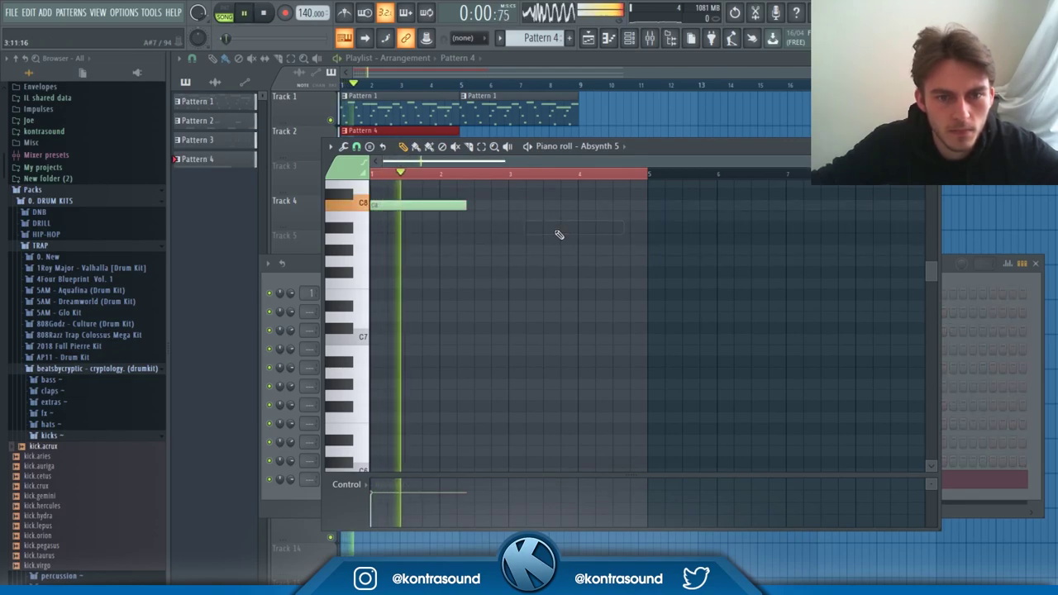
key("space")
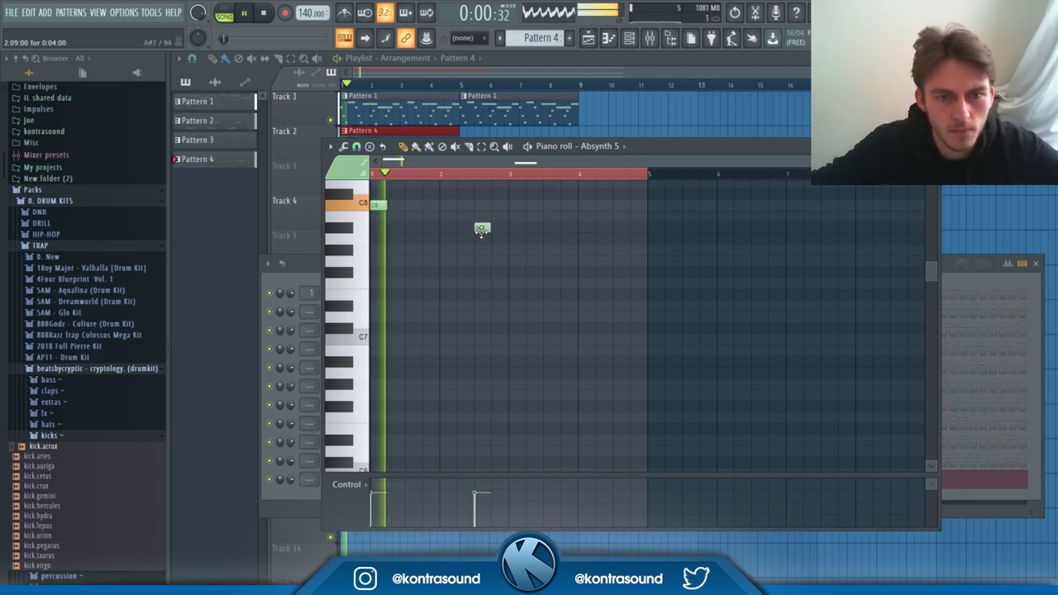
key("space")
scroll(411, 163, "up", 3)
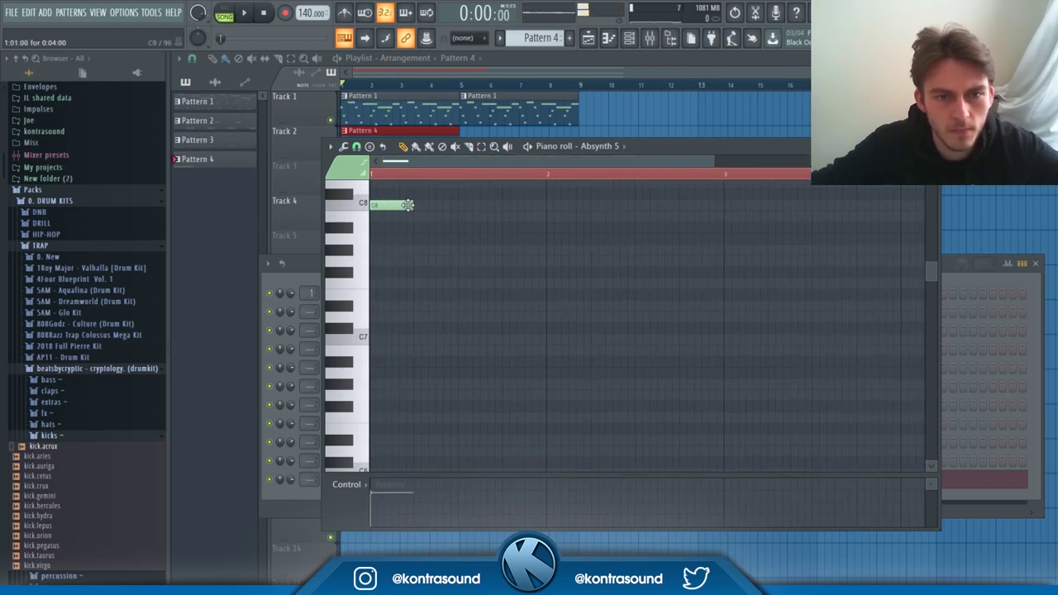
Repeat the Pattern 4 clip at bar 5 on Track 2 and set the Absynth 5 channel volume to 69%.
key("F7")
key("space")
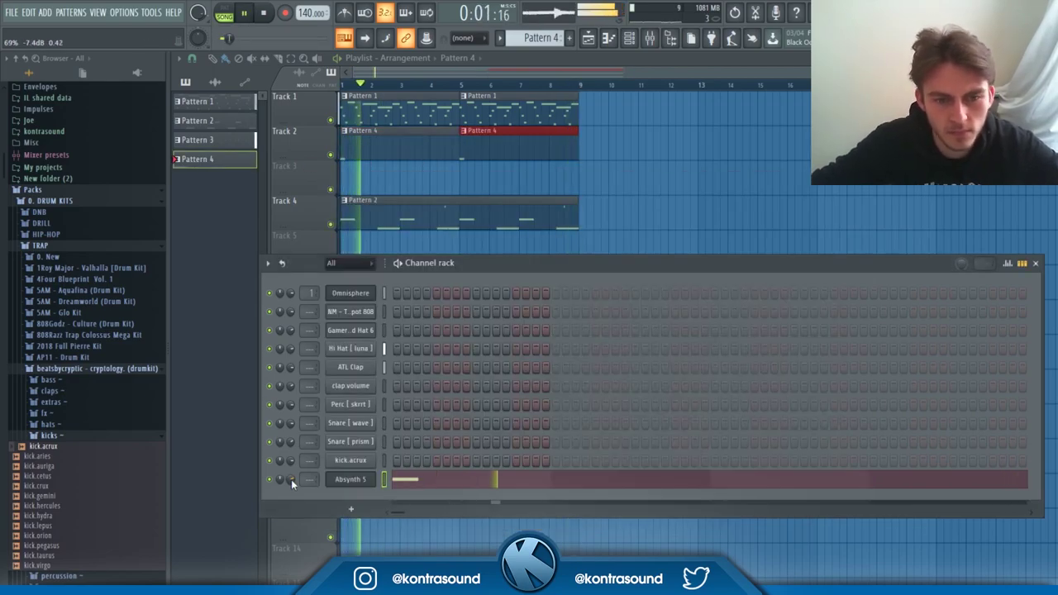
key("space")
key("F7")
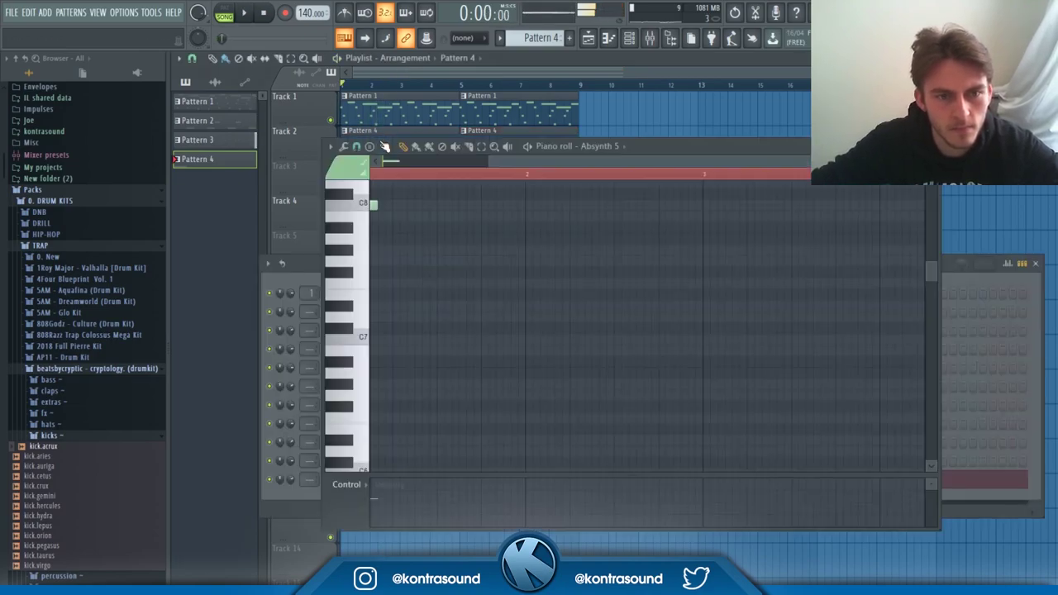
Transpose the Absynth 5 note up to D#8 and audition it with the beat.
key("space")
key("space")
scroll(390, 202, "up", 3)
key("shift+Up")
key("shift+Up")
key("space")
key("space")
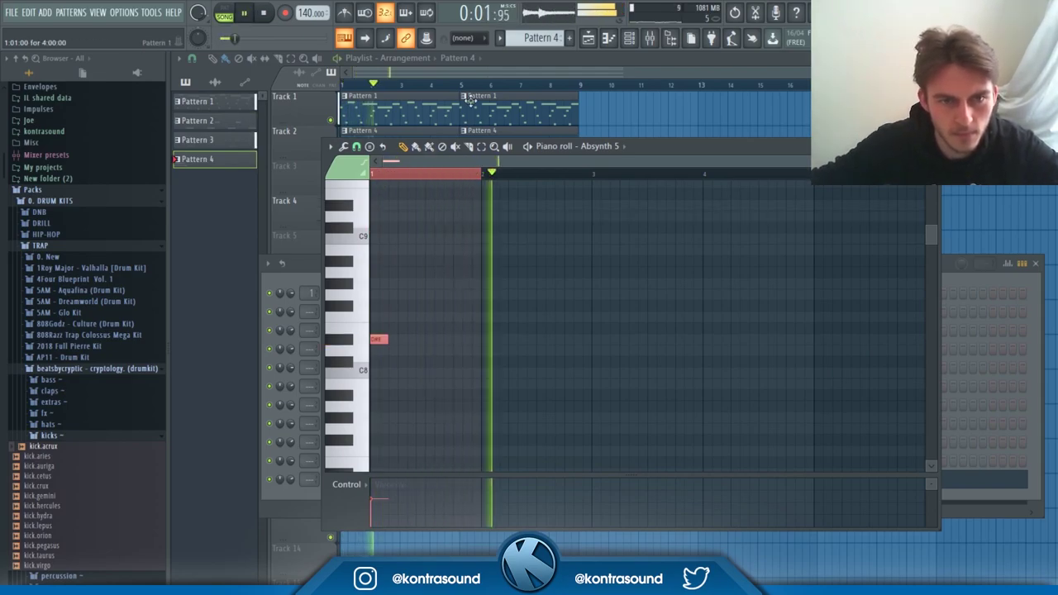
left_click(491, 158)
double_click(496, 143)
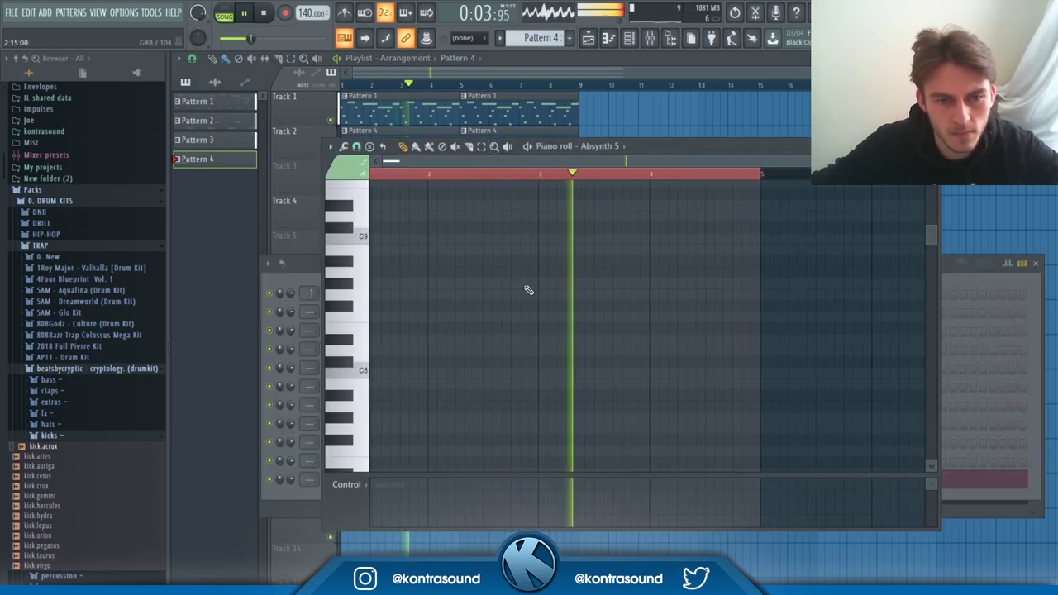
left_click(611, 62)
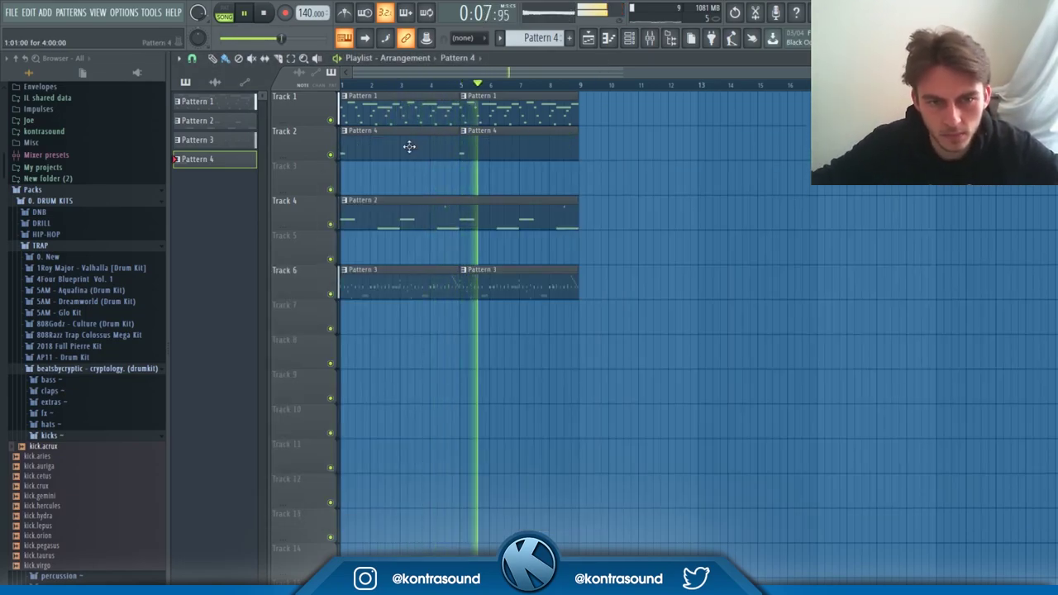
left_click(629, 38)
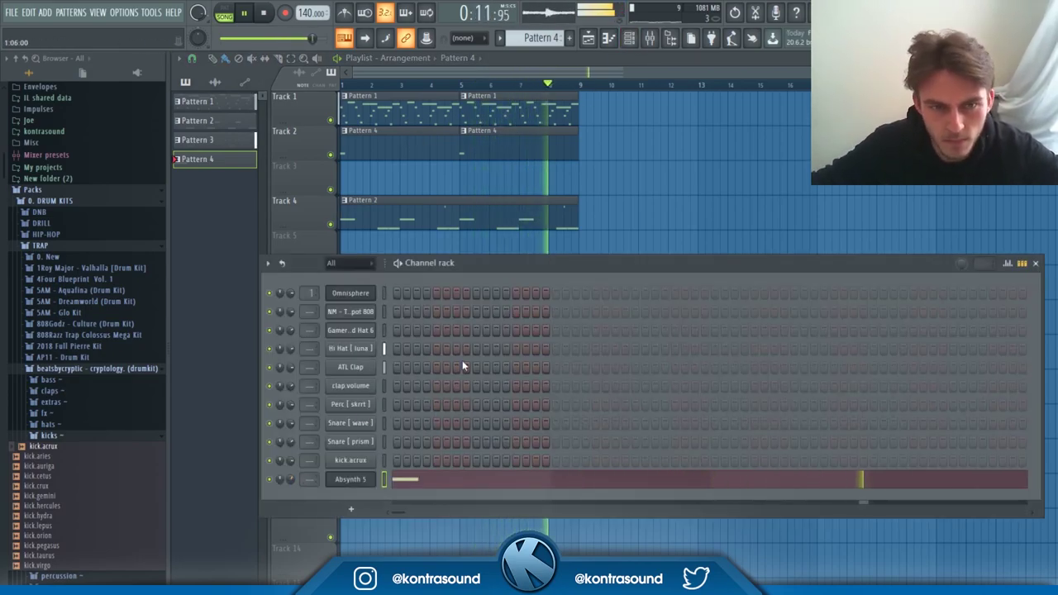
left_click(633, 64)
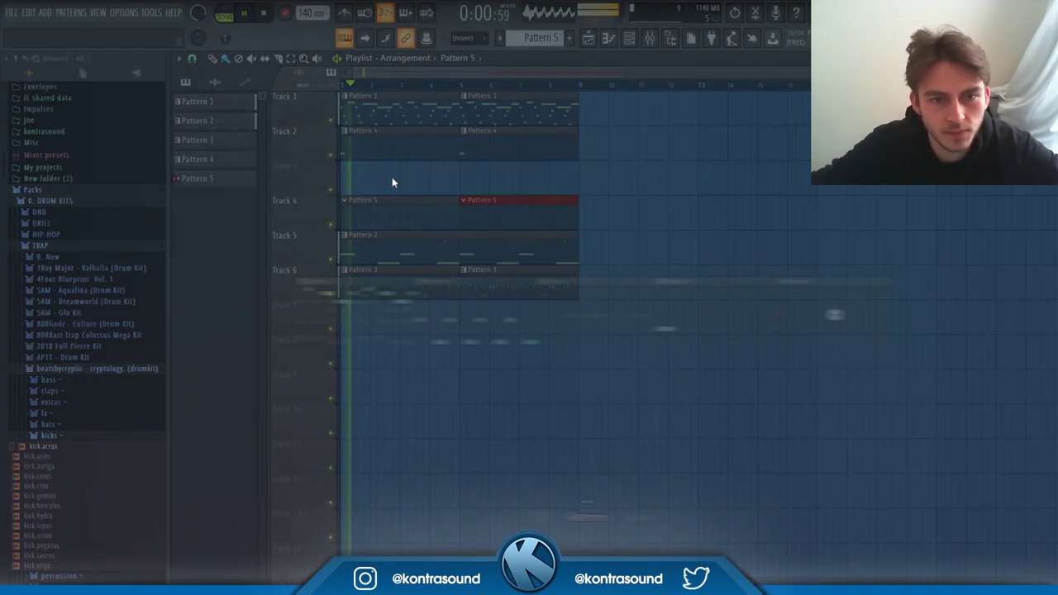
Place a Pattern 5 clip at bar 1 of Track 3 and extend it to four bars.
left_click(355, 180)
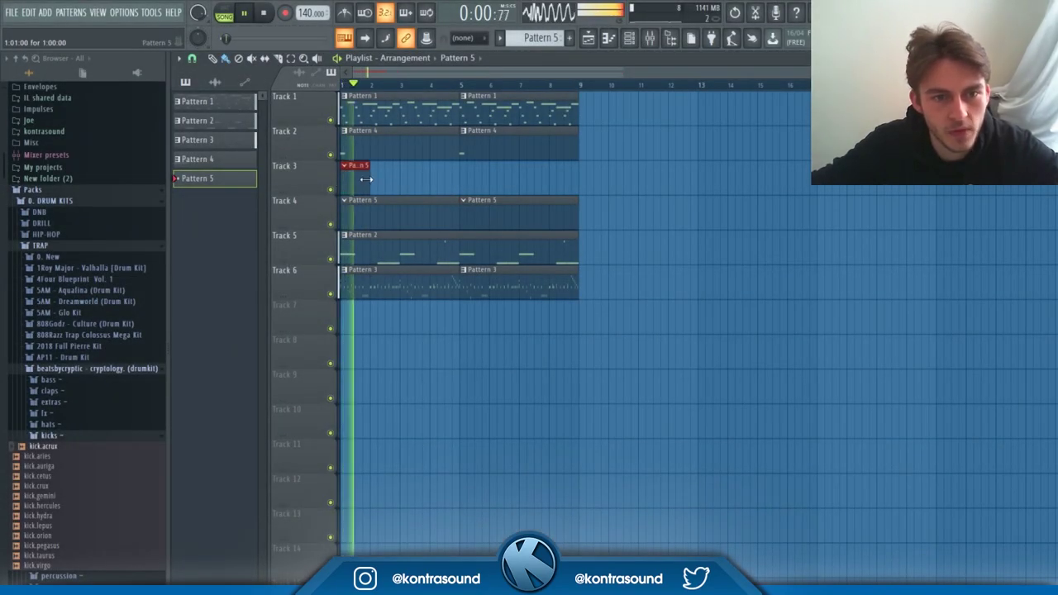
left_click_drag(371, 192, 454, 193)
key("F6")
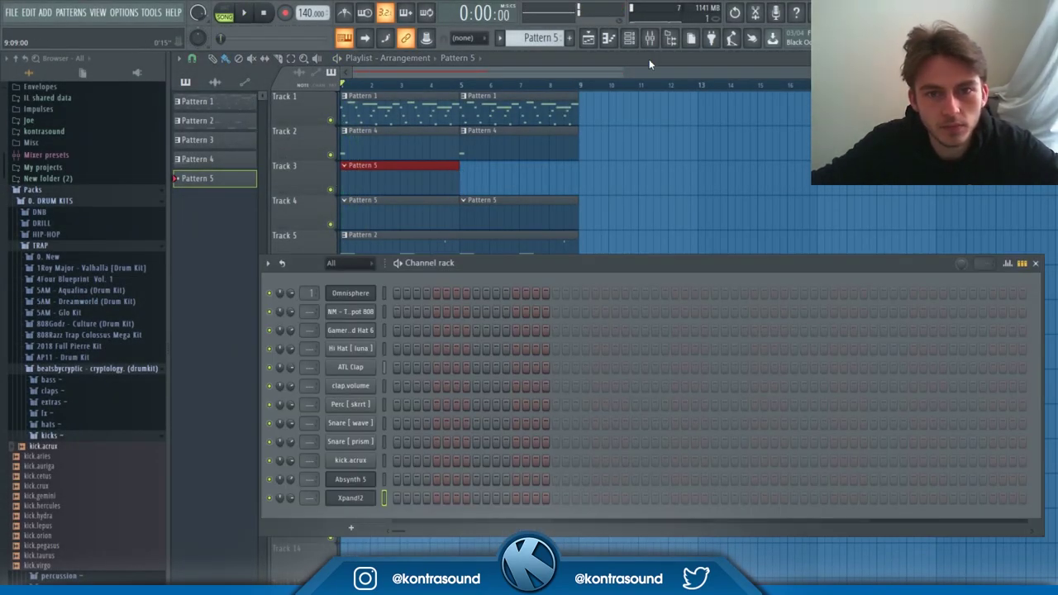
Enter a one-bar D#6 note in bar 1 of the Xpand!2 piano roll.
left_click(610, 39)
scroll(355, 314, "down", 4)
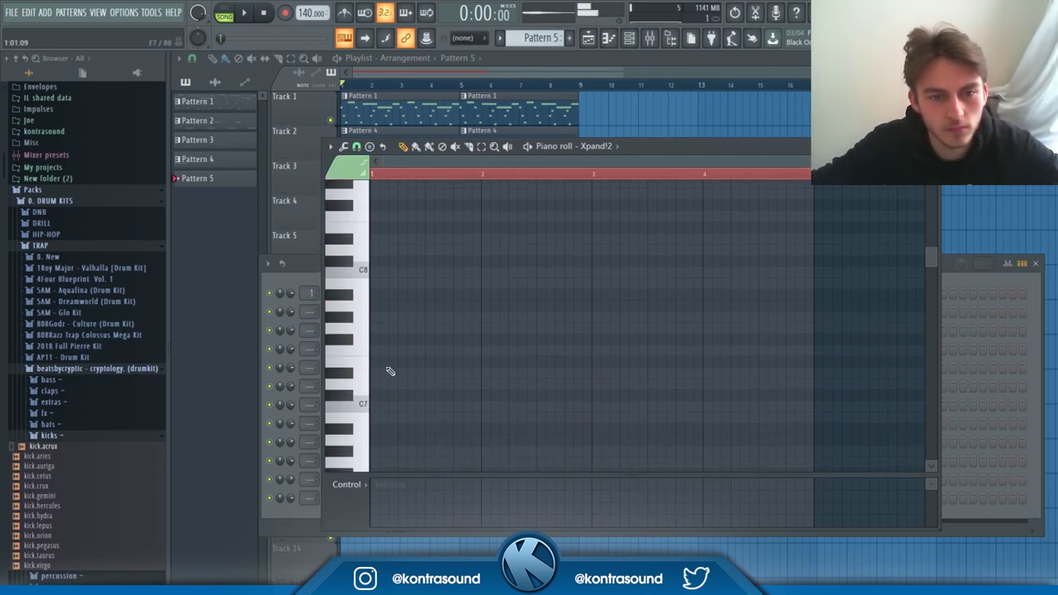
left_click_drag(384, 362, 381, 373)
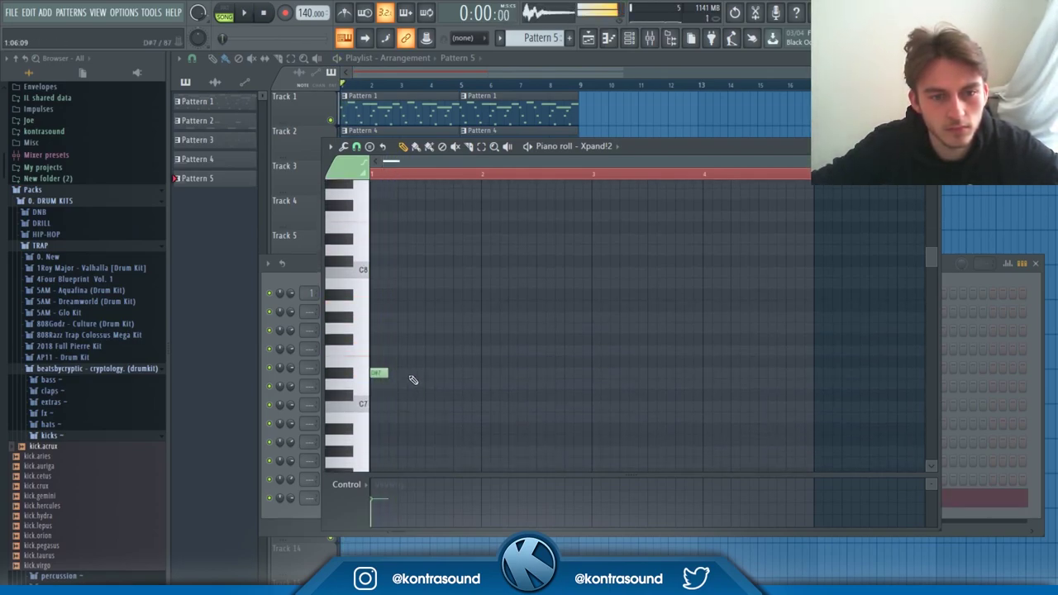
scroll(468, 300, "down", 3)
left_click_drag(378, 428, 465, 414)
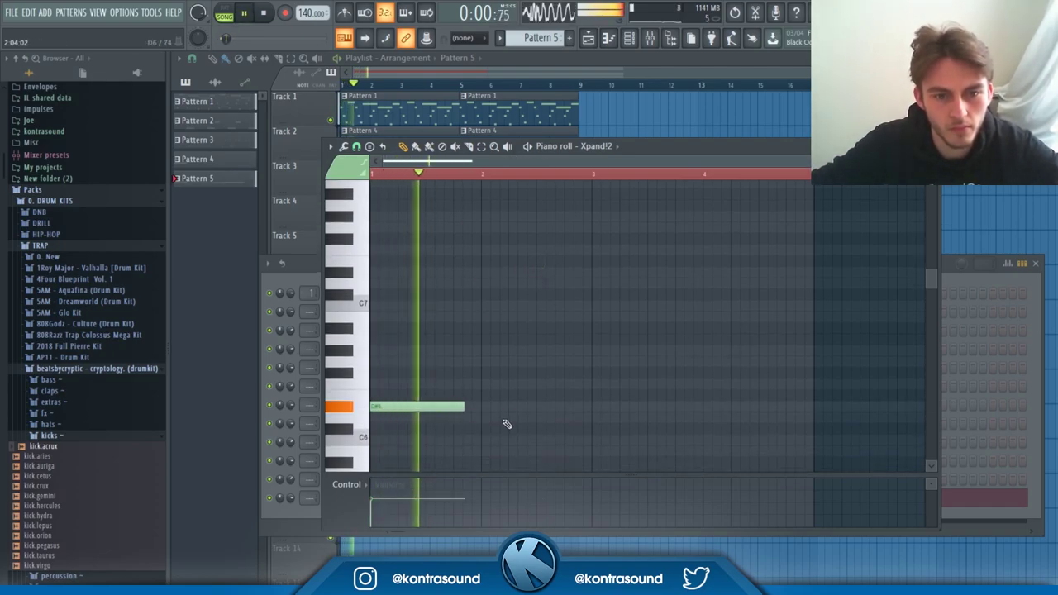
key("space")
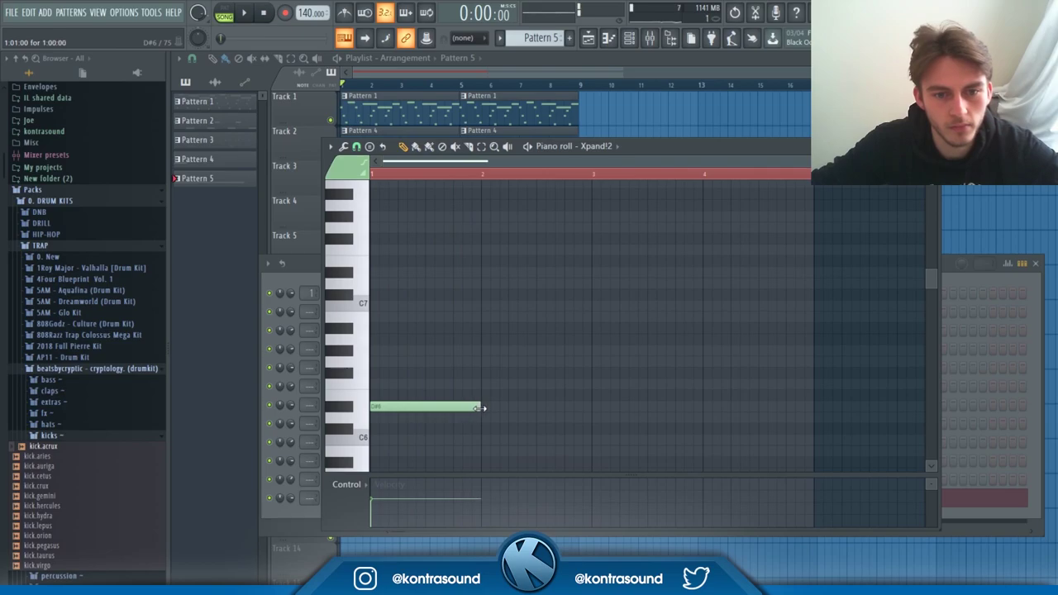
Add a one-bar A#5 note in bar 2 of the Xpand!2 melody and audition it.
key("space")
scroll(538, 389, "down", 3)
key("space")
left_click(489, 339)
left_click_drag(488, 338, 499, 365)
key("space")
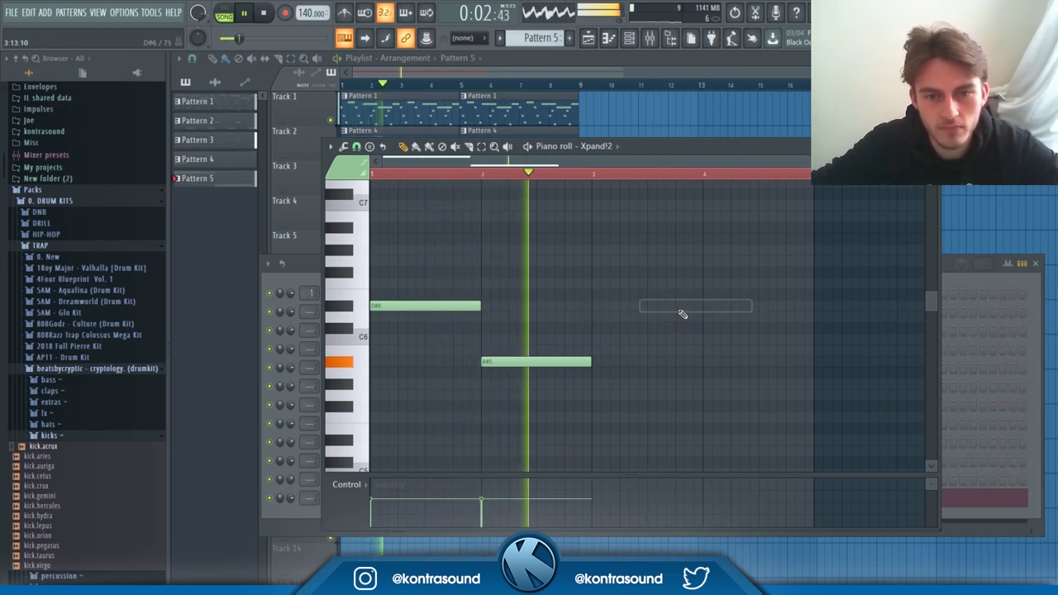
Continue the Xpand!2 melody with a one-bar D#6 note in bar 3 and an A#5 note in bar 4.
left_click(630, 307)
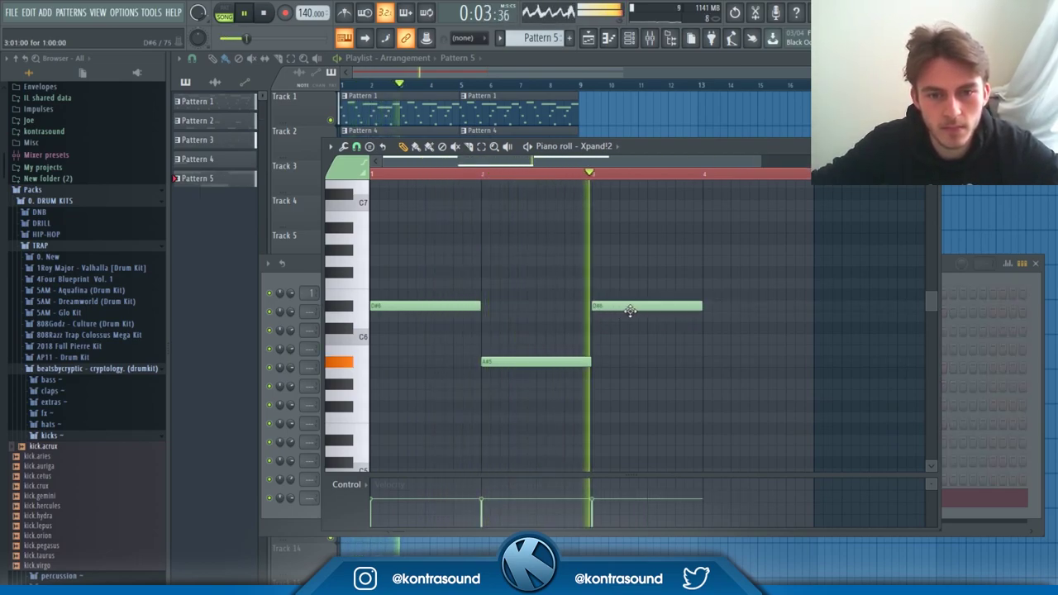
left_click(713, 361)
left_click(768, 395)
right_click(780, 395)
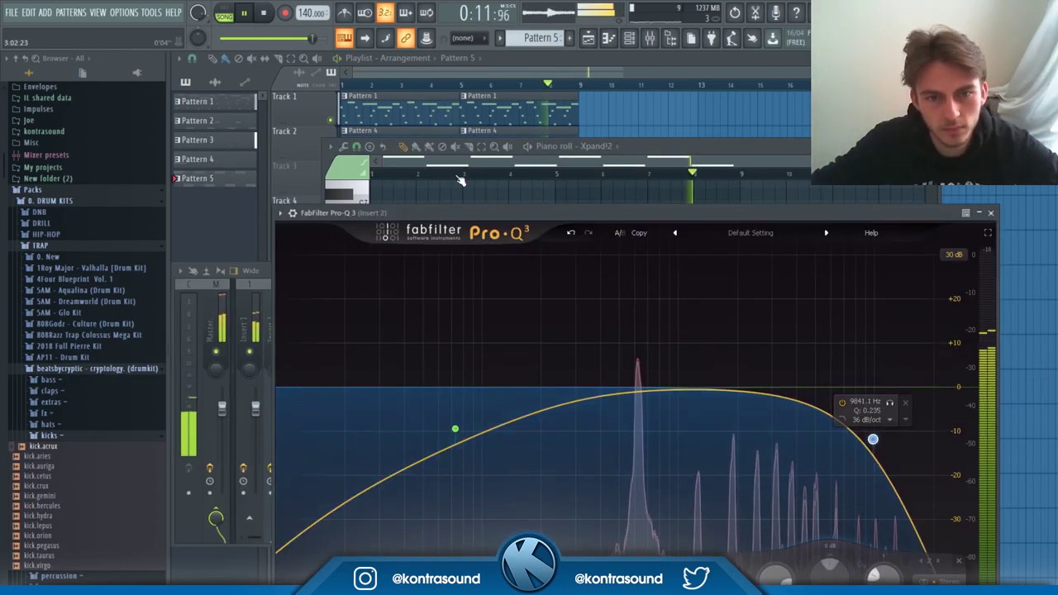
Load FabFilter Pro-R into effect slot 2 of mixer Insert 2, after Pro-Q 3.
left_click(251, 270)
left_click(289, 358)
left_click(818, 319)
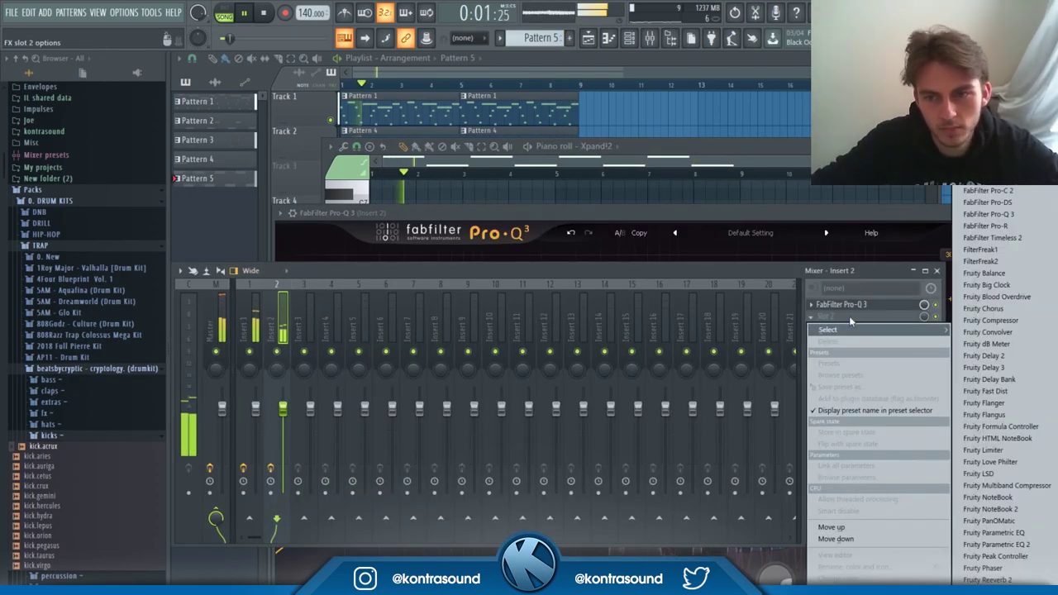
left_click(987, 226)
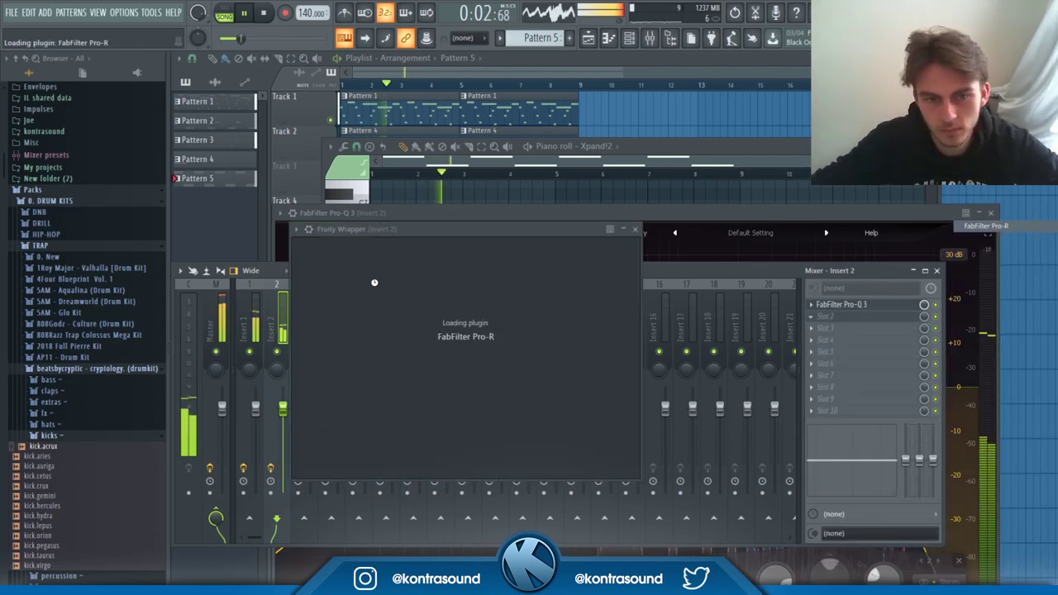
Look through the Pro-R presets, keep Default Setting and raise the reverb mix to about the middle of its range.
left_click(678, 249)
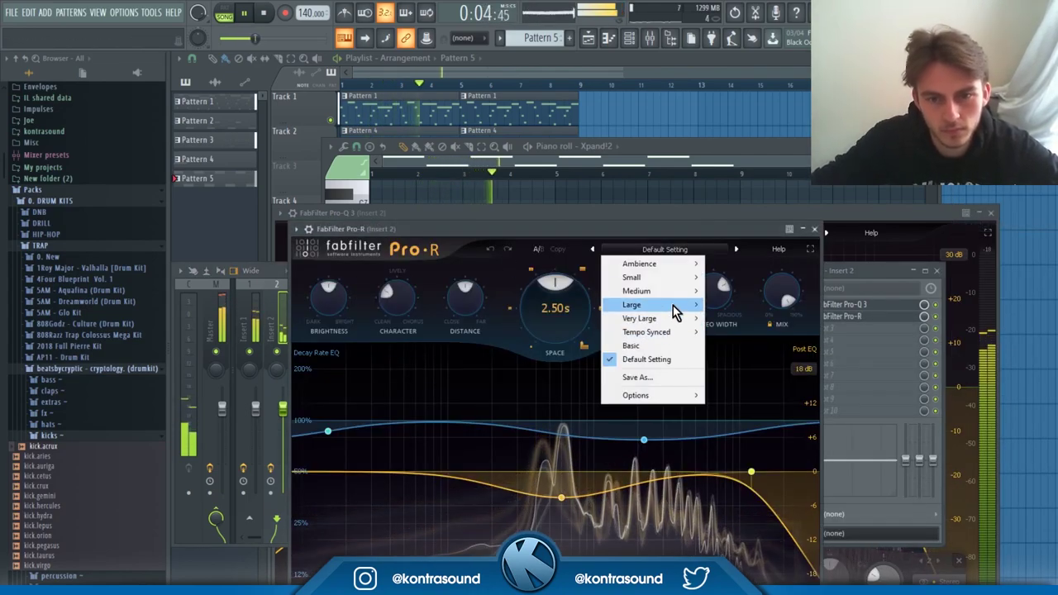
left_click(650, 304)
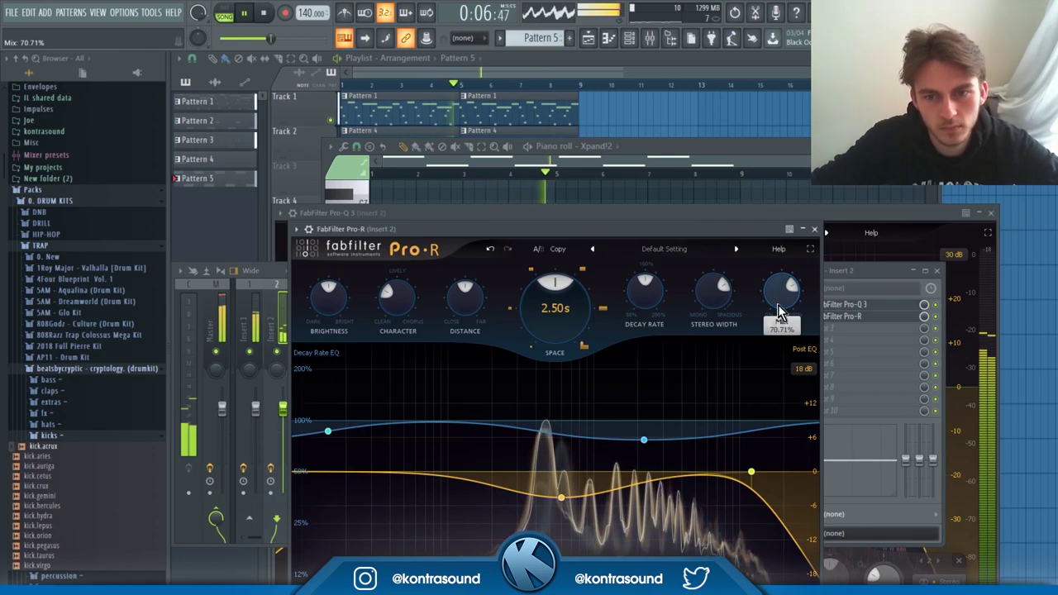
left_click_drag(777, 306, 780, 314)
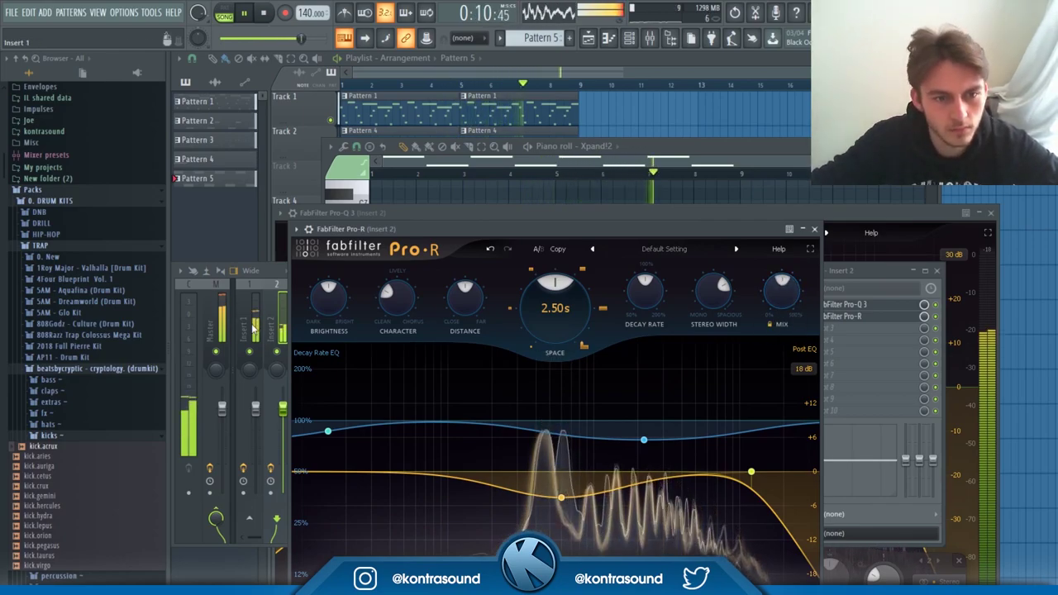
left_click(814, 329)
left_click(810, 317)
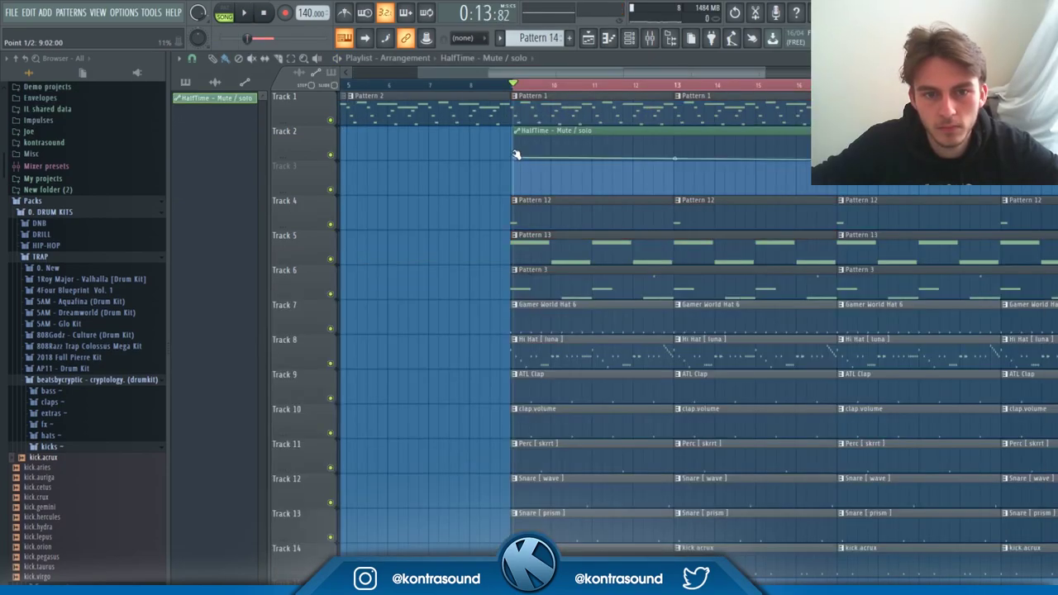
Reshape the HalfTime – Mute / solo automation on Track 2 into a flat, high line from bar 9 onward.
scroll(523, 153, "up", 2)
scroll(488, 113, "down", 3)
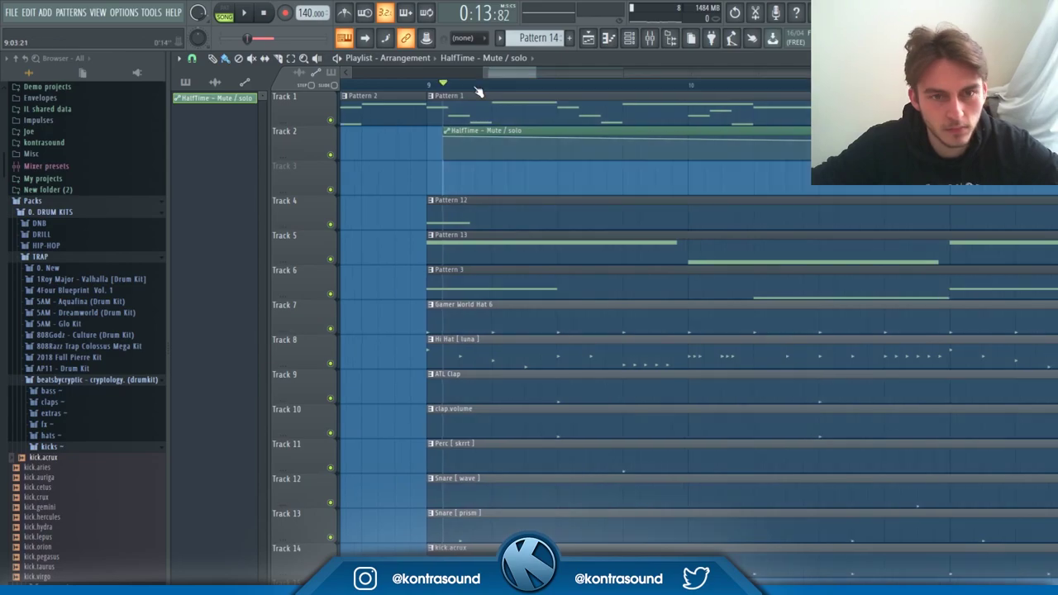
scroll(709, 154, "down", 3)
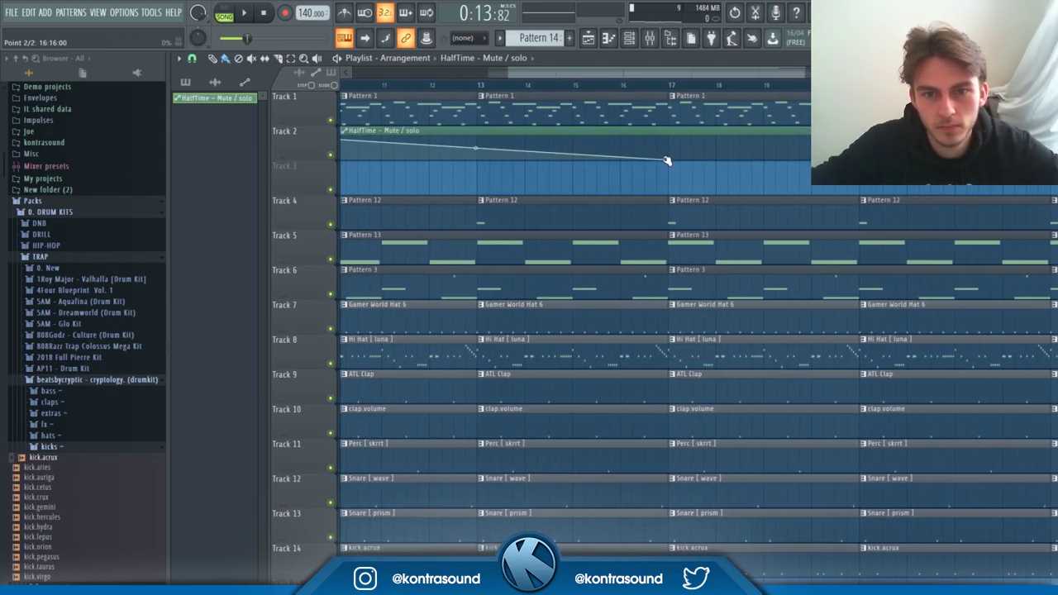
left_click_drag(668, 161, 909, 135)
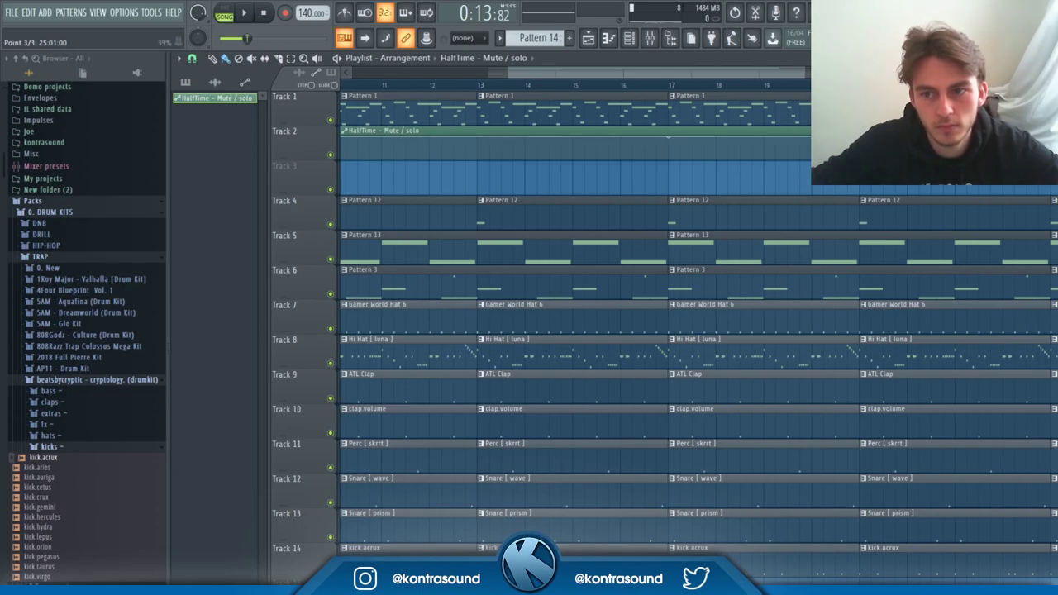
Clear the Pattern 12, Hi Hat [ luna ] and kick.acrux clips from bars 9–12, and Patterns 13 and 3 from bars 9–16.
scroll(678, 198, "up", 3)
right_click(544, 354)
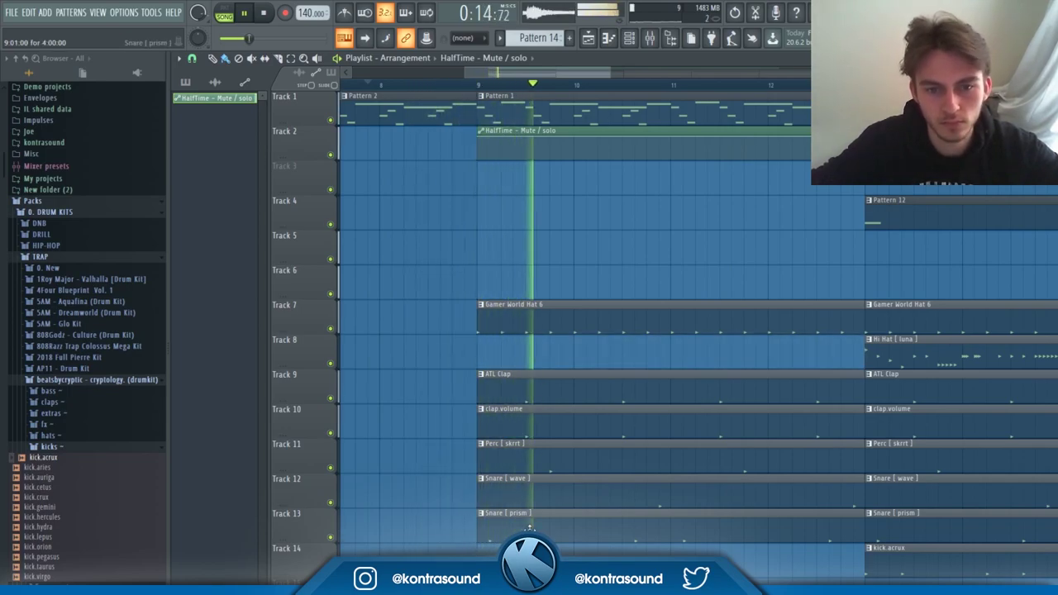
scroll(530, 527, "down", 4)
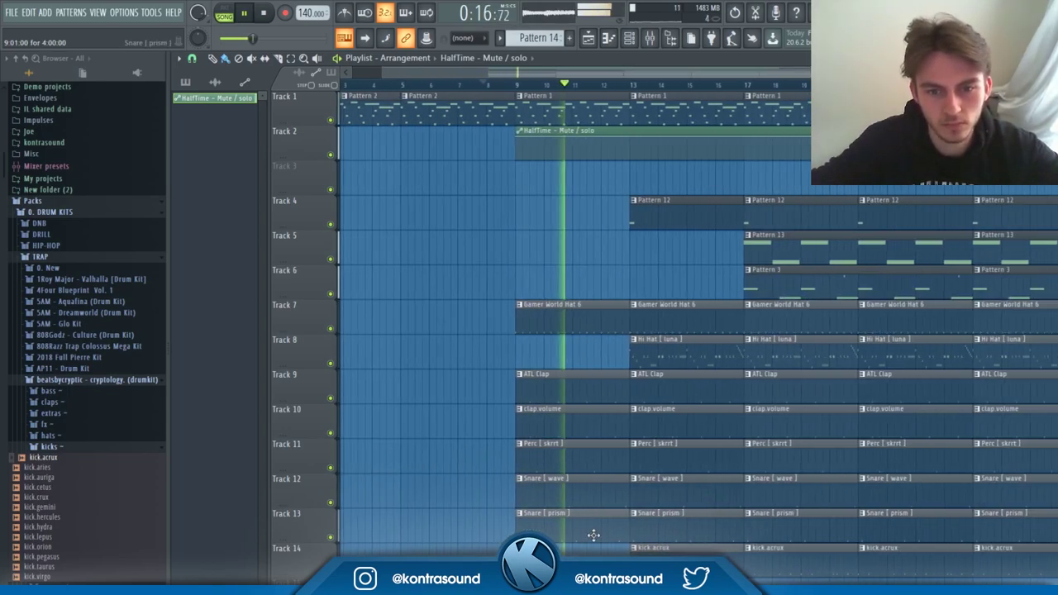